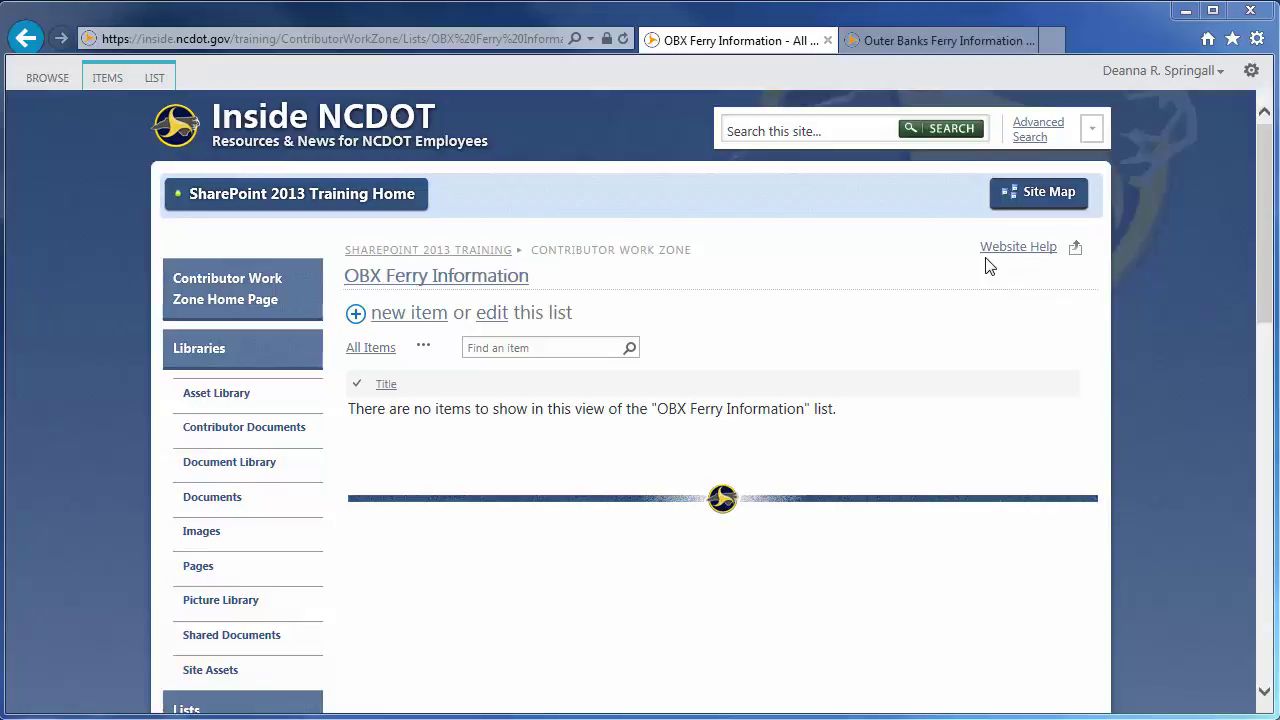
Step: In the list settings, rename the Title column to Name and give it the description "Enter name of ferry"
{"action": "left_click", "coordinate": [155, 78]}
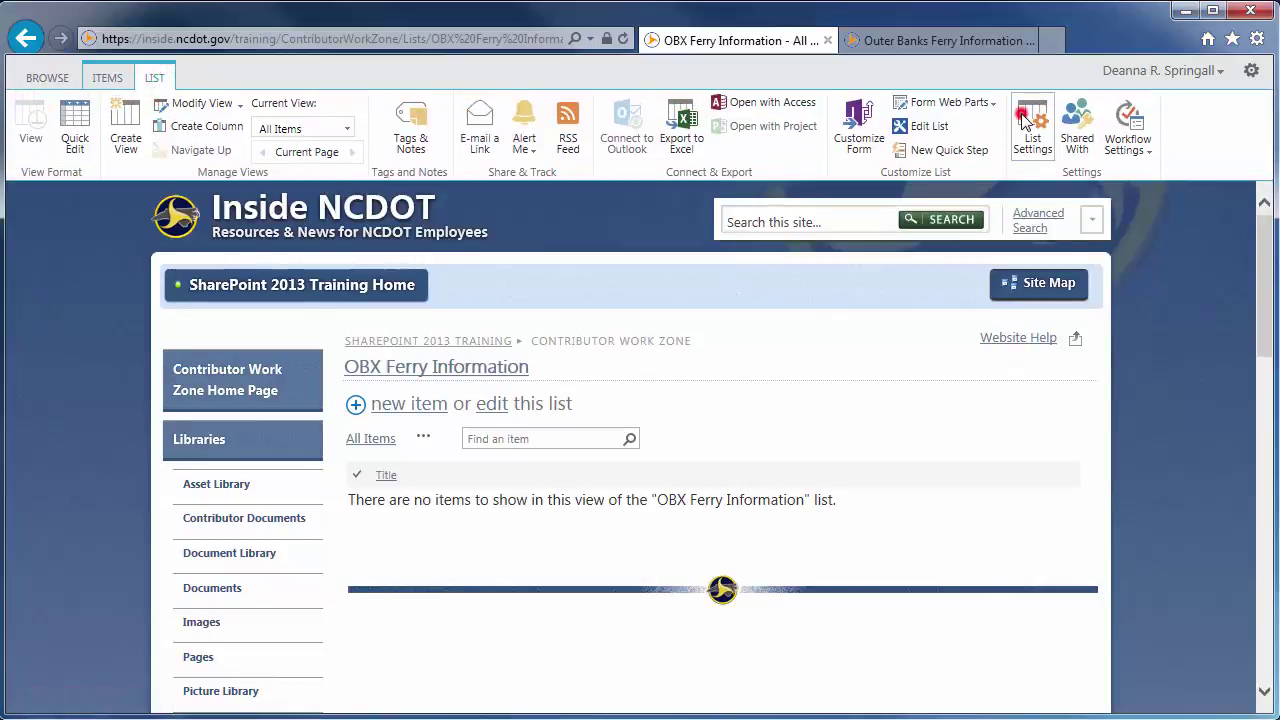
{"action": "left_click", "coordinate": [1024, 120]}
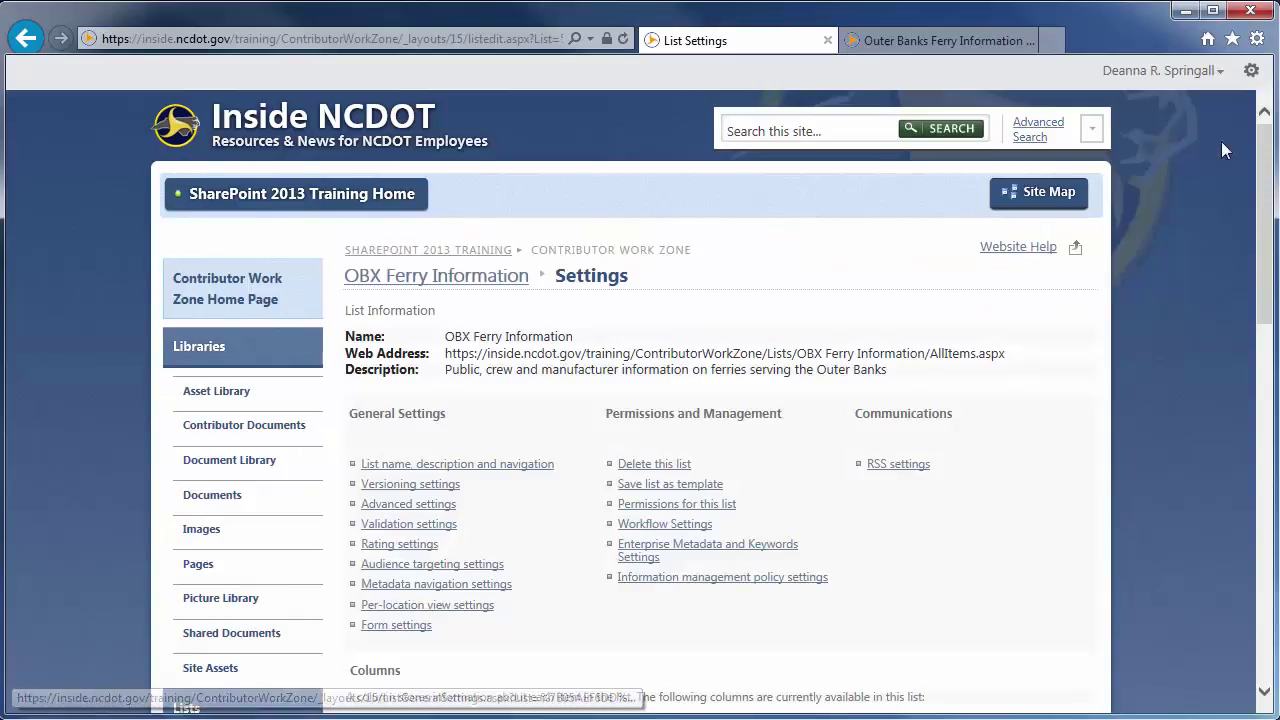
{"action": "left_click_drag", "start_coordinate": [1265, 160], "coordinate": [1265, 302]}
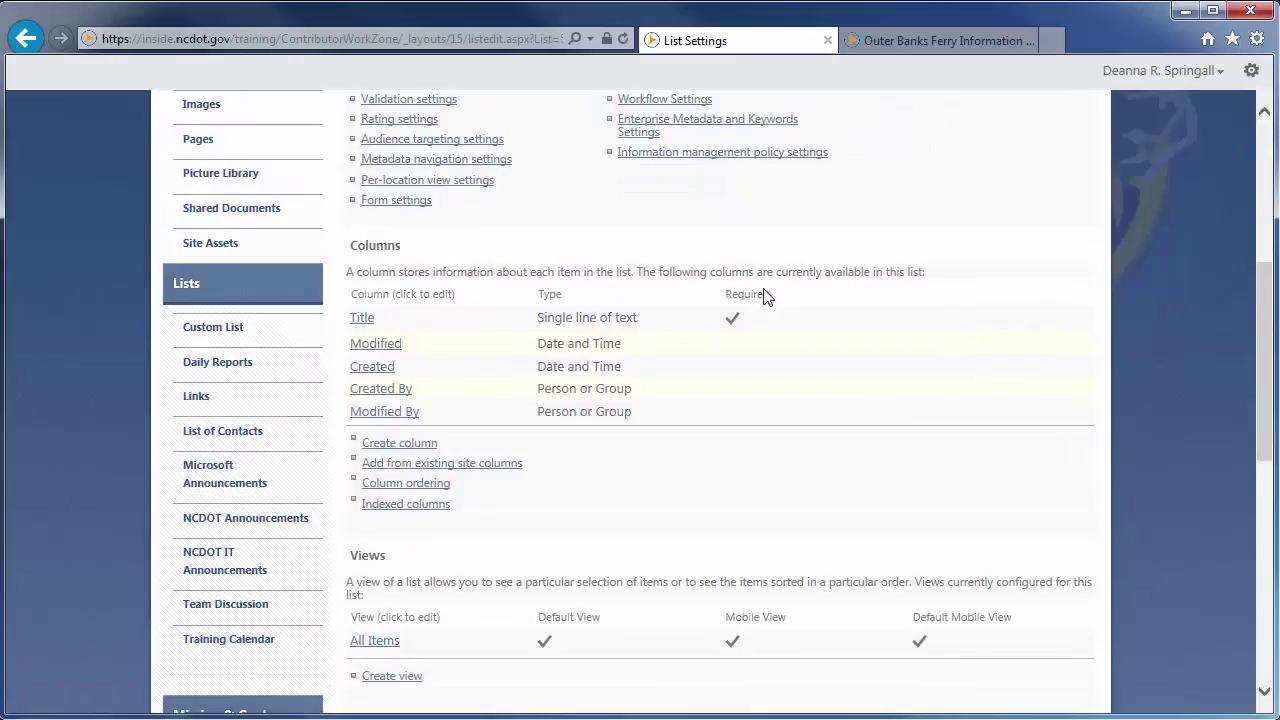
{"action": "left_click", "coordinate": [364, 320]}
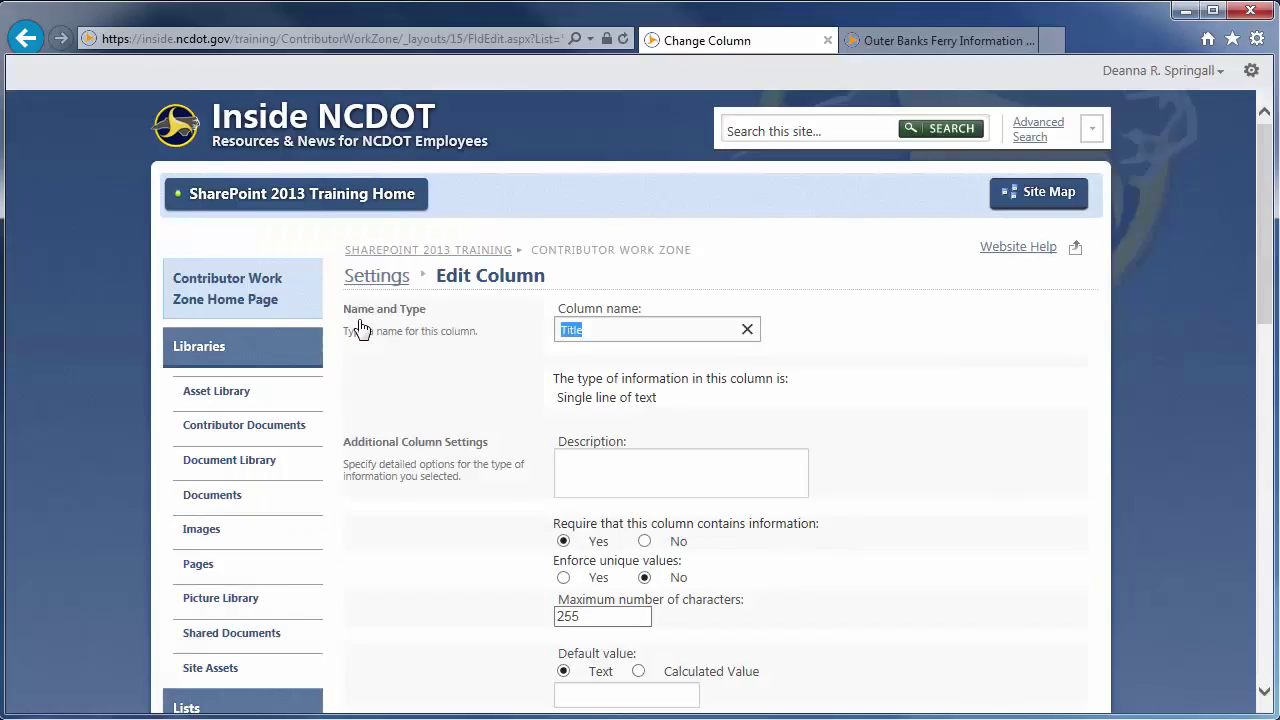
{"action": "type", "text": "Name"}
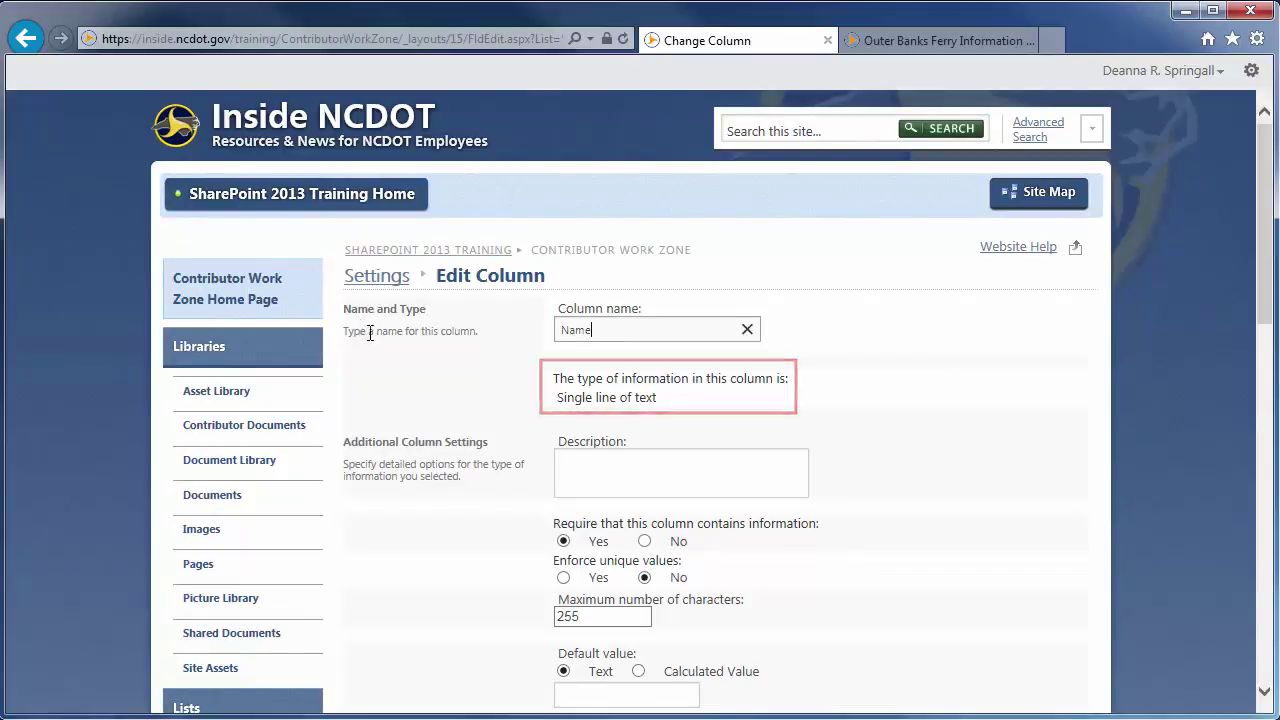
{"action": "left_click", "coordinate": [567, 471]}
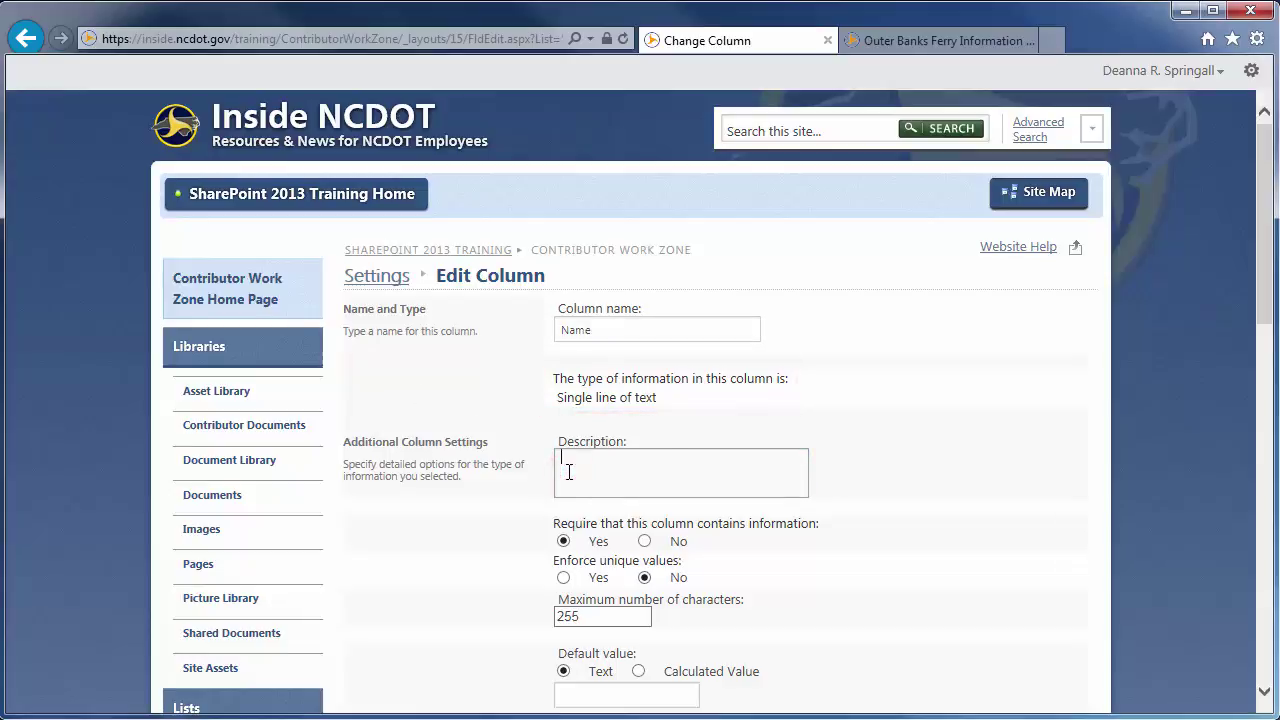
{"action": "type", "text": "Enter name of ferry"}
Step: Enforce unique values on the Name column, limit it to 20 characters, and save it with indexing accepted
{"action": "left_click", "coordinate": [563, 578]}
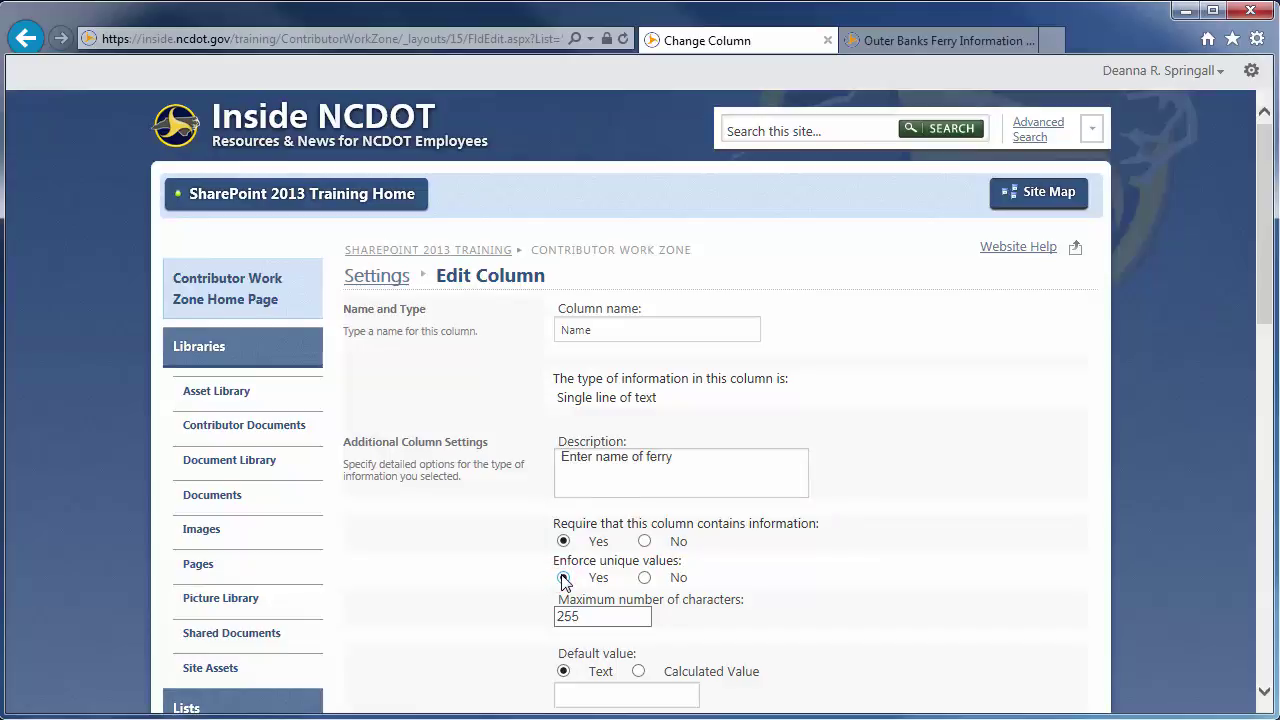
{"action": "double_click", "coordinate": [583, 612]}
{"action": "type", "text": "20"}
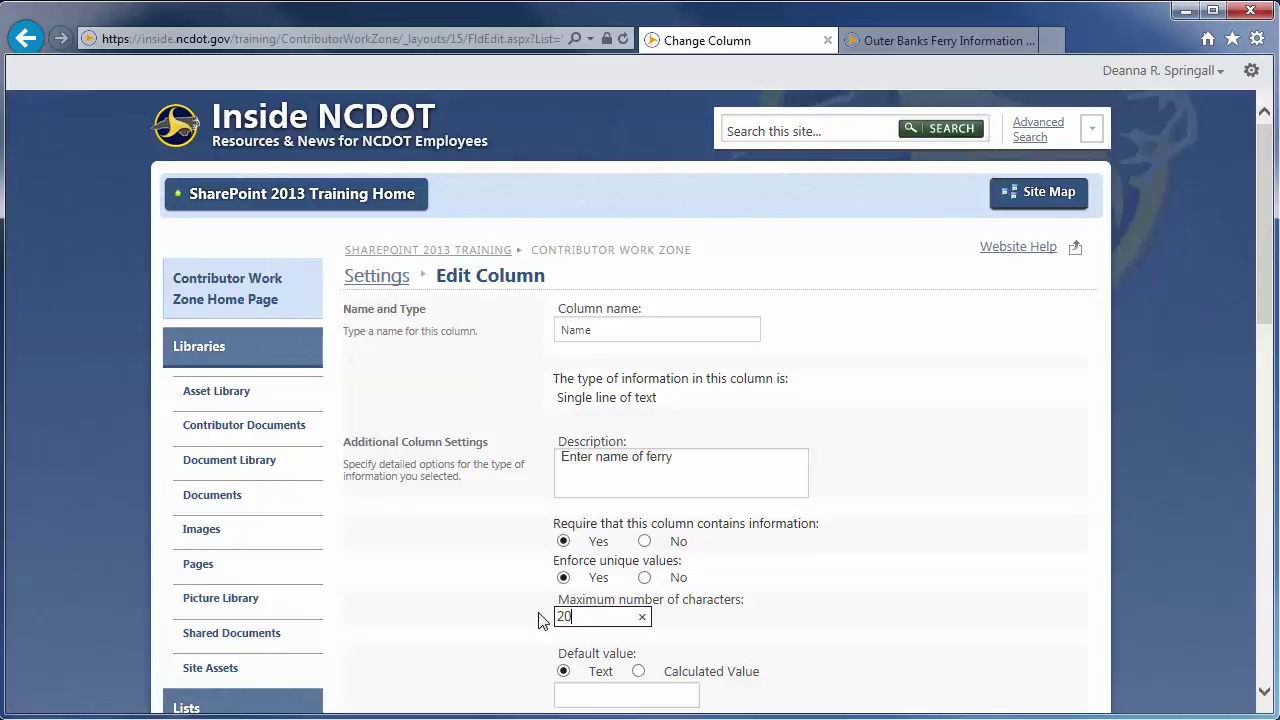
{"action": "left_click_drag", "start_coordinate": [1266, 320], "coordinate": [1265, 387]}
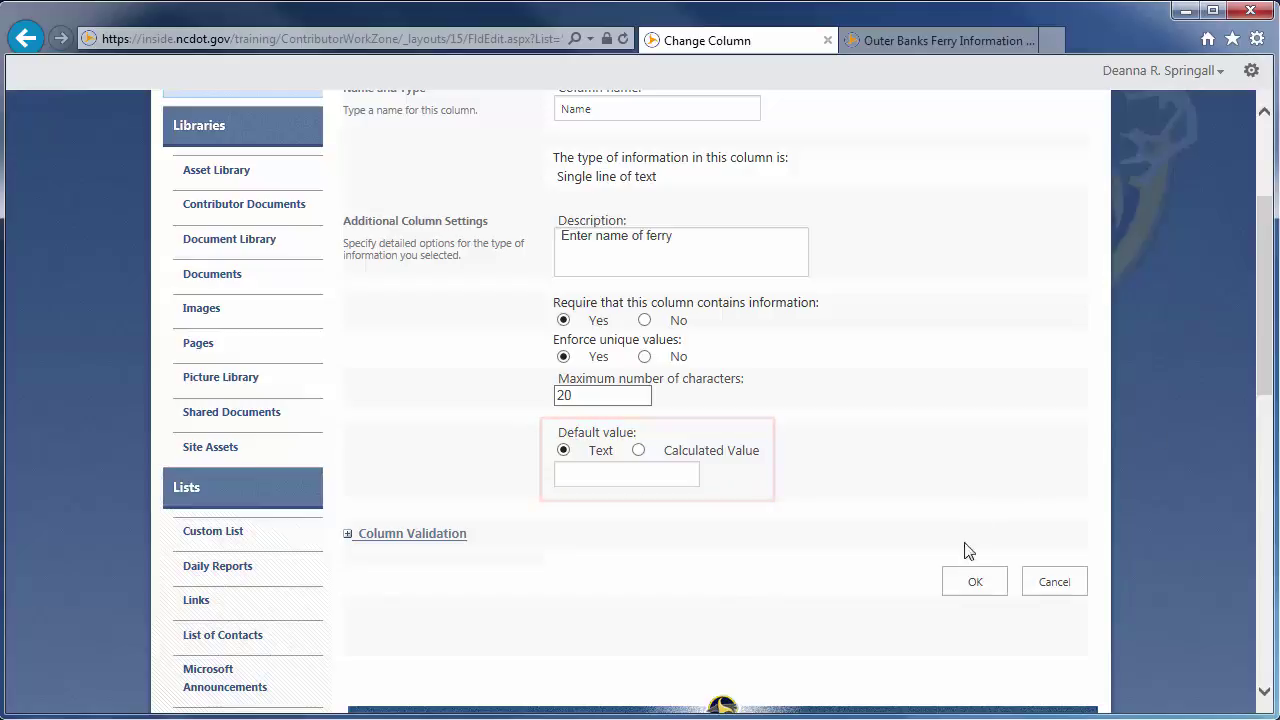
{"action": "left_click", "coordinate": [972, 582]}
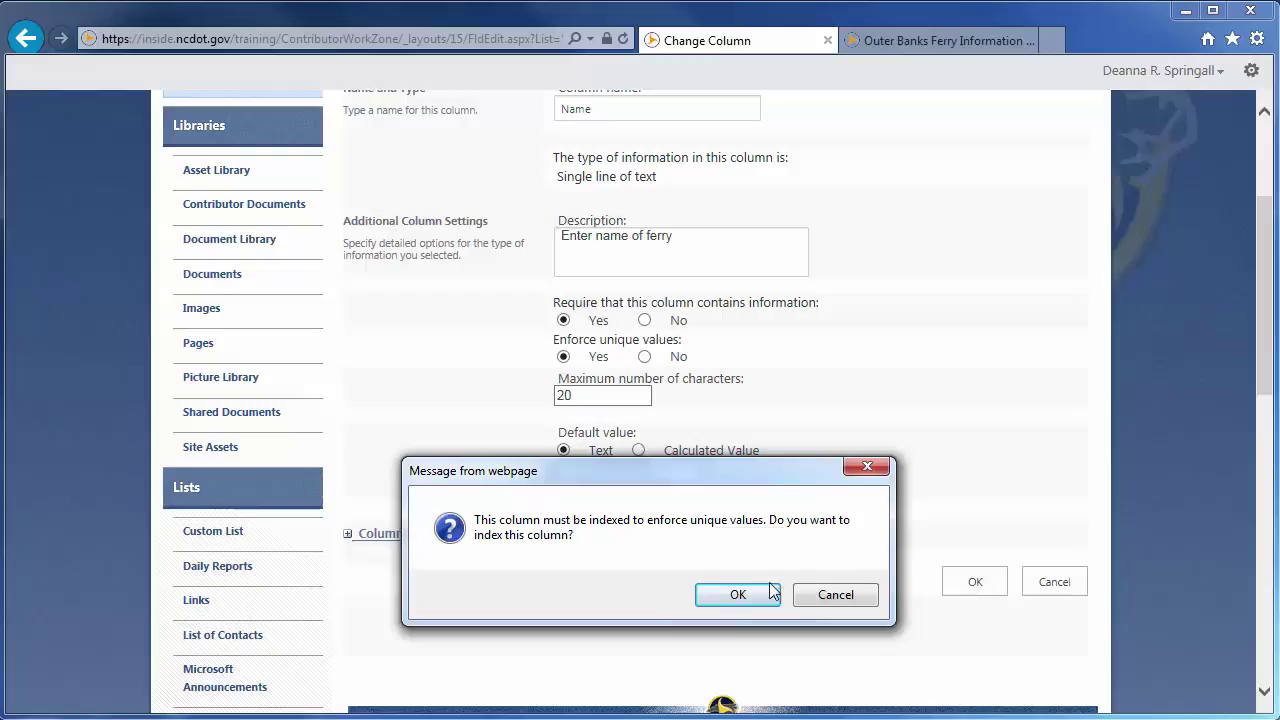
{"action": "left_click", "coordinate": [740, 594]}
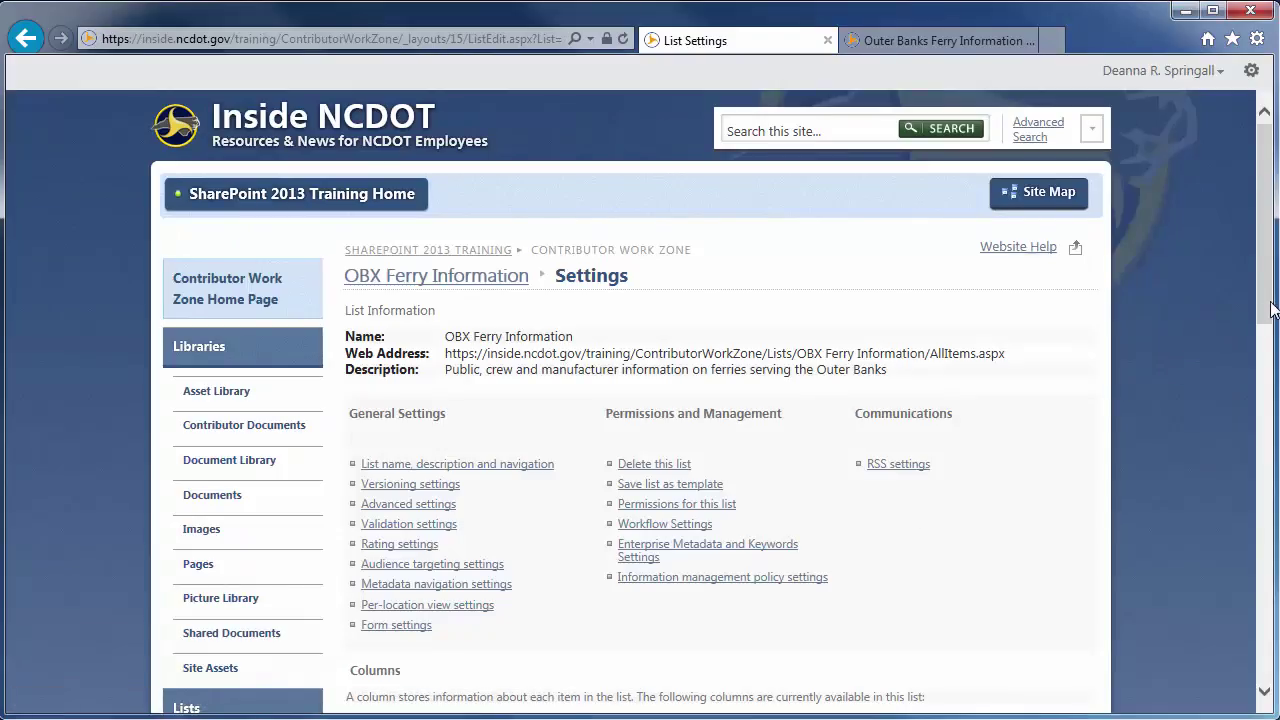
Step: Start a new list column named Class with the Choice information type
{"action": "left_click_drag", "start_coordinate": [1269, 301], "coordinate": [1269, 341]}
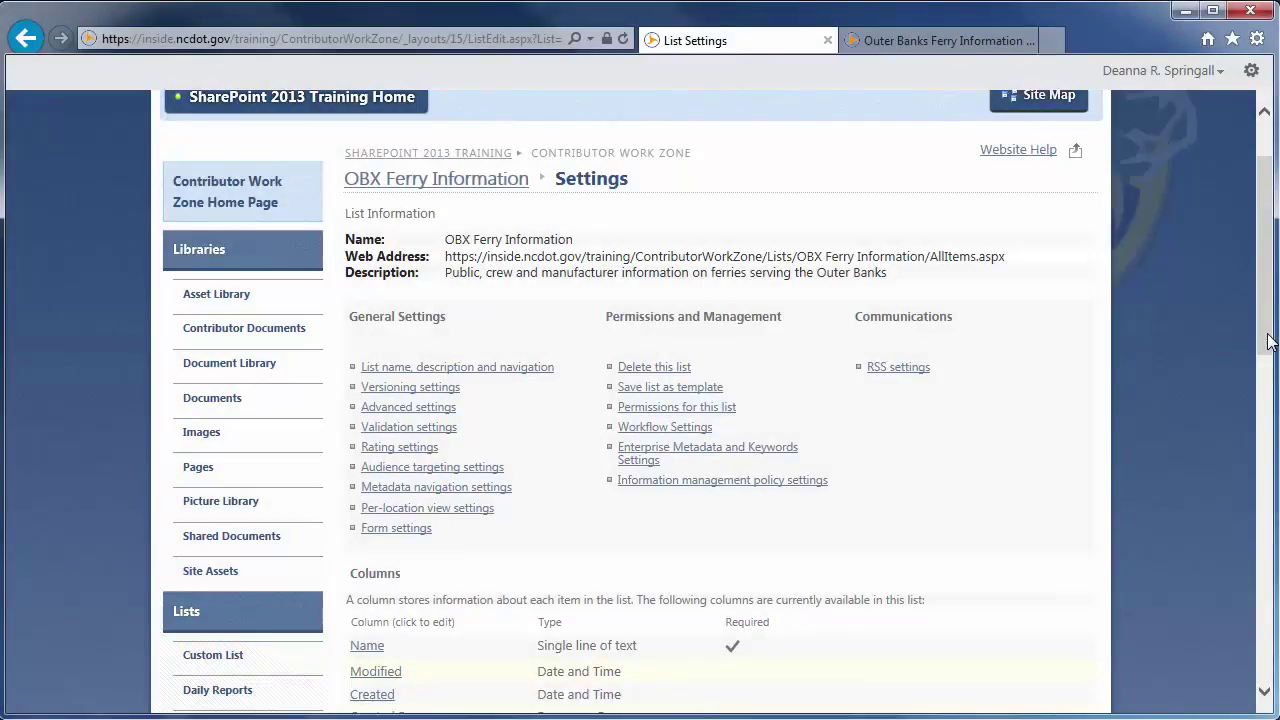
{"action": "left_click_drag", "start_coordinate": [1267, 341], "coordinate": [1261, 426]}
{"action": "left_click", "coordinate": [416, 520]}
{"action": "type", "text": "Class"}
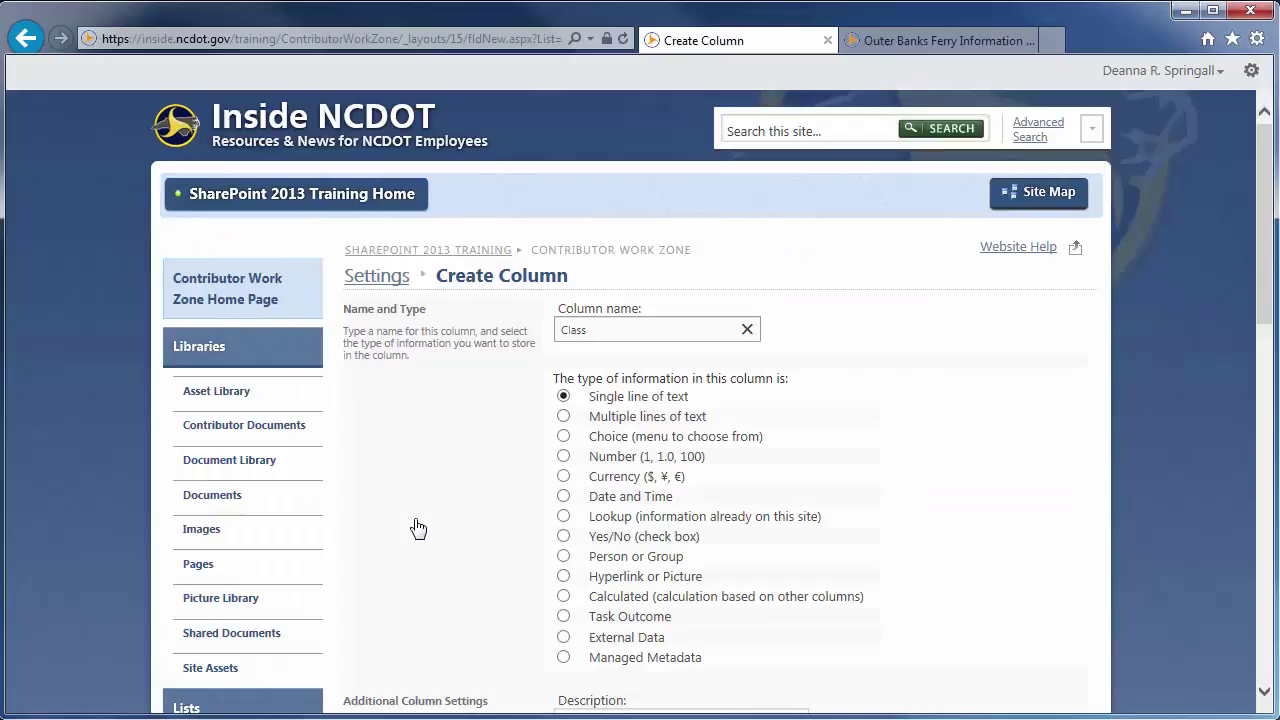
{"action": "left_click", "coordinate": [563, 438]}
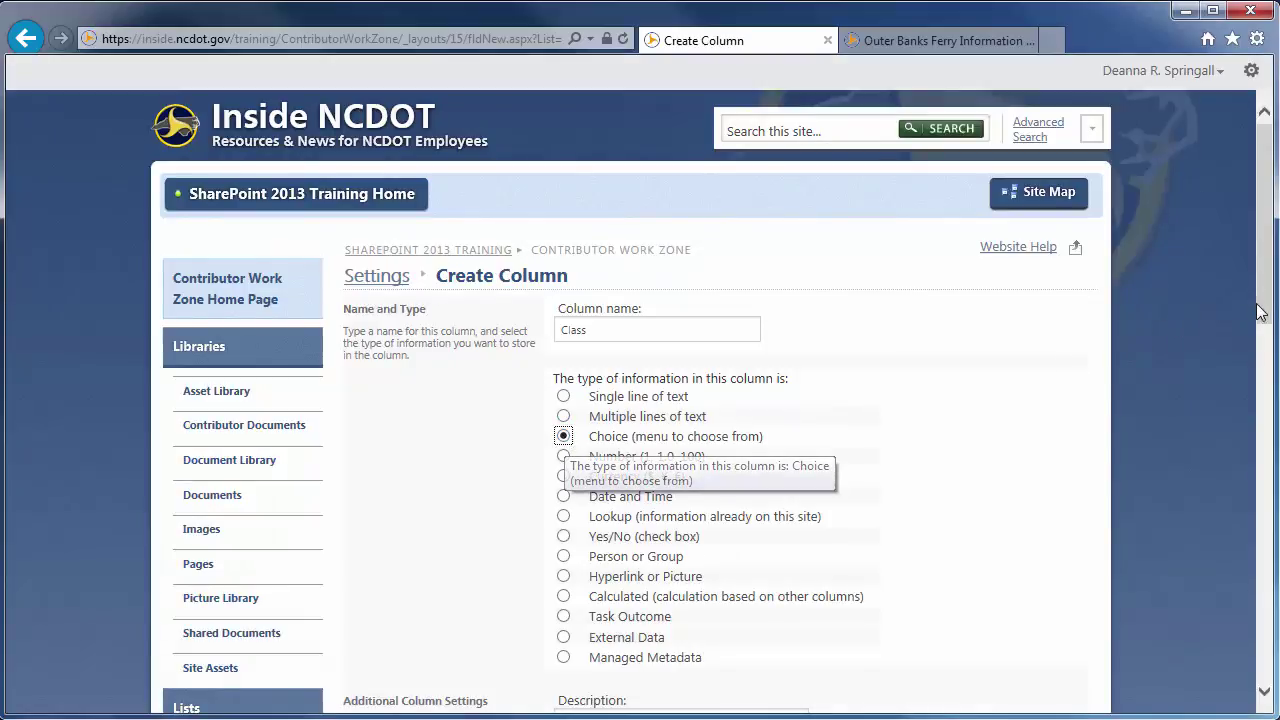
Step: Describe the Class column as "Select class of ferry" and require that it contains information
{"action": "left_click_drag", "start_coordinate": [1260, 302], "coordinate": [1262, 320]}
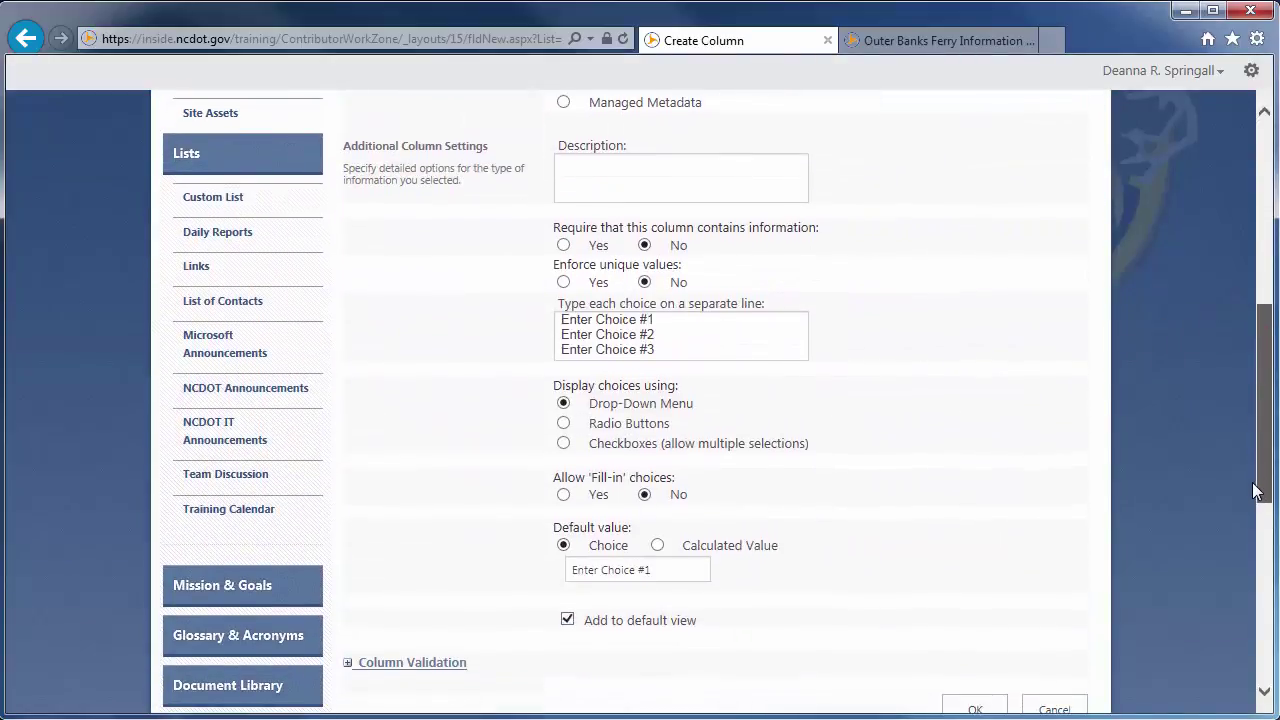
{"action": "left_click", "coordinate": [611, 181]}
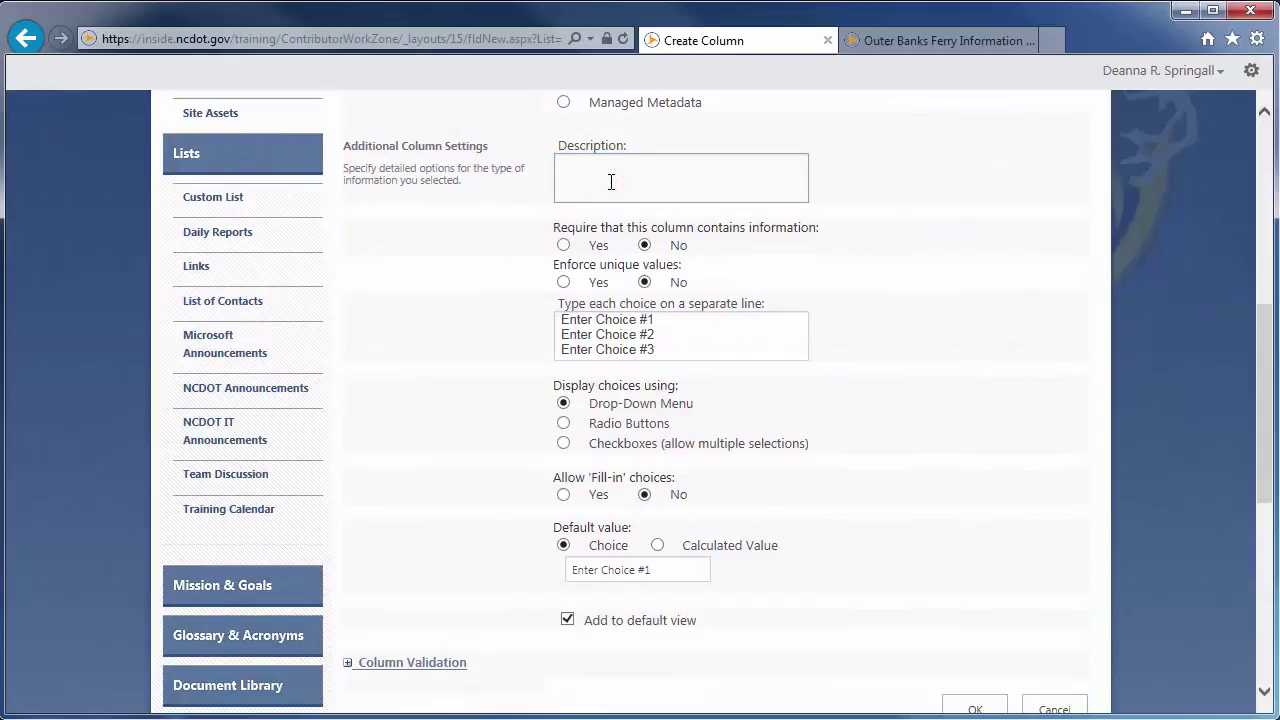
{"action": "type", "text": "Select class of ferry"}
{"action": "left_click", "coordinate": [563, 245]}
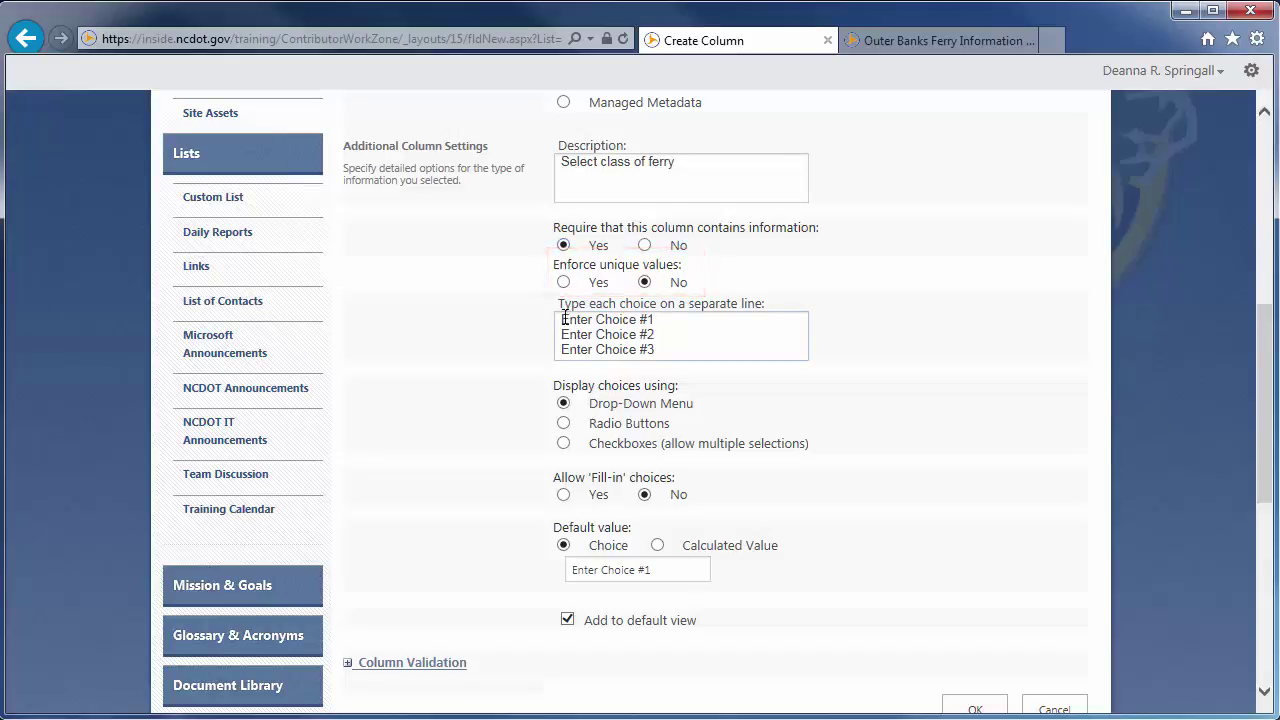
Step: Replace the placeholder choices with Hatteras, River and Sound, displayed as radio buttons, and save the Class column
{"action": "left_click_drag", "start_coordinate": [561, 318], "coordinate": [714, 362]}
{"action": "type", "text": "Hatter"}
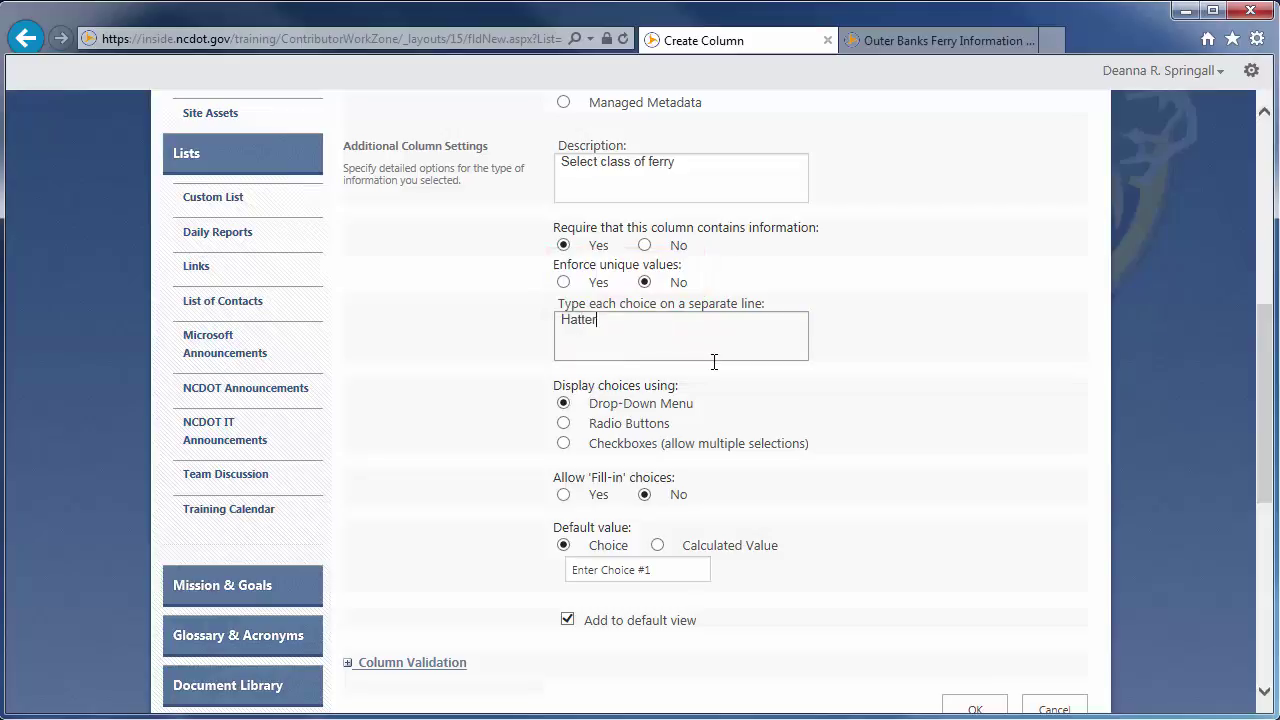
{"action": "type", "text": "as River"}
{"action": "key", "text": "Return"}
{"action": "type", "text": "Sound"}
{"action": "left_click", "coordinate": [563, 423]}
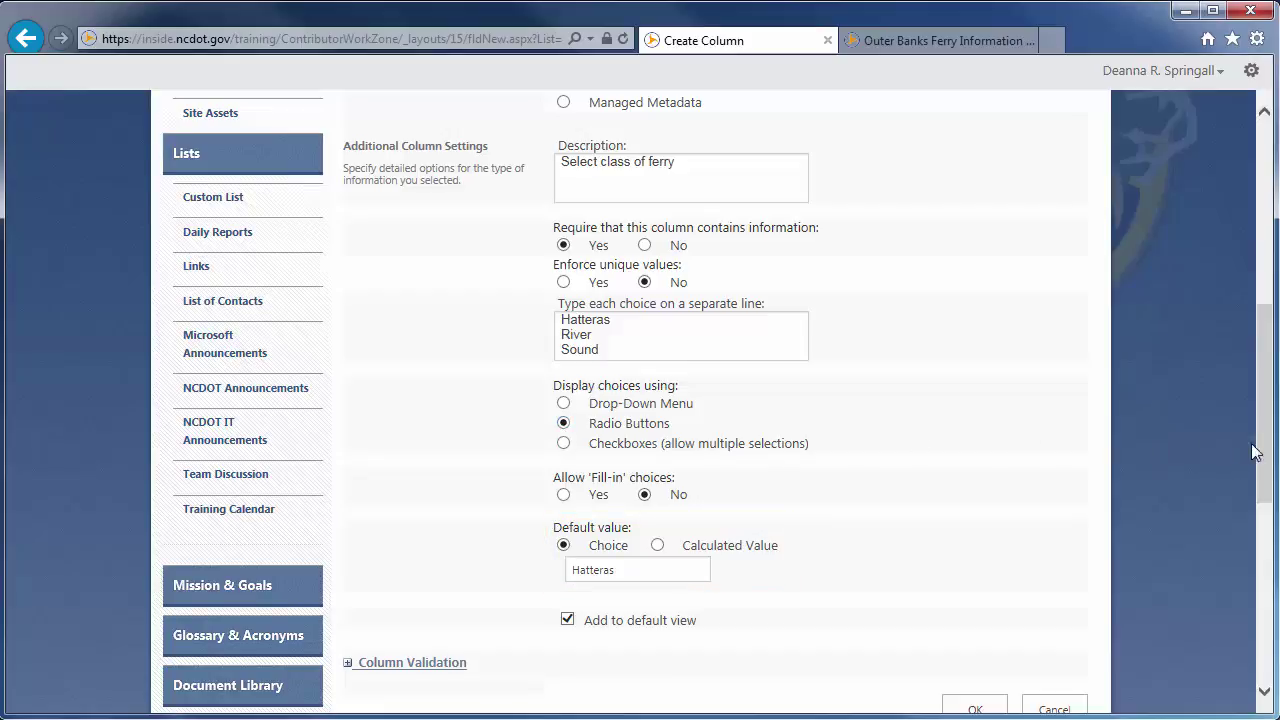
{"action": "left_click_drag", "start_coordinate": [1263, 450], "coordinate": [1258, 509]}
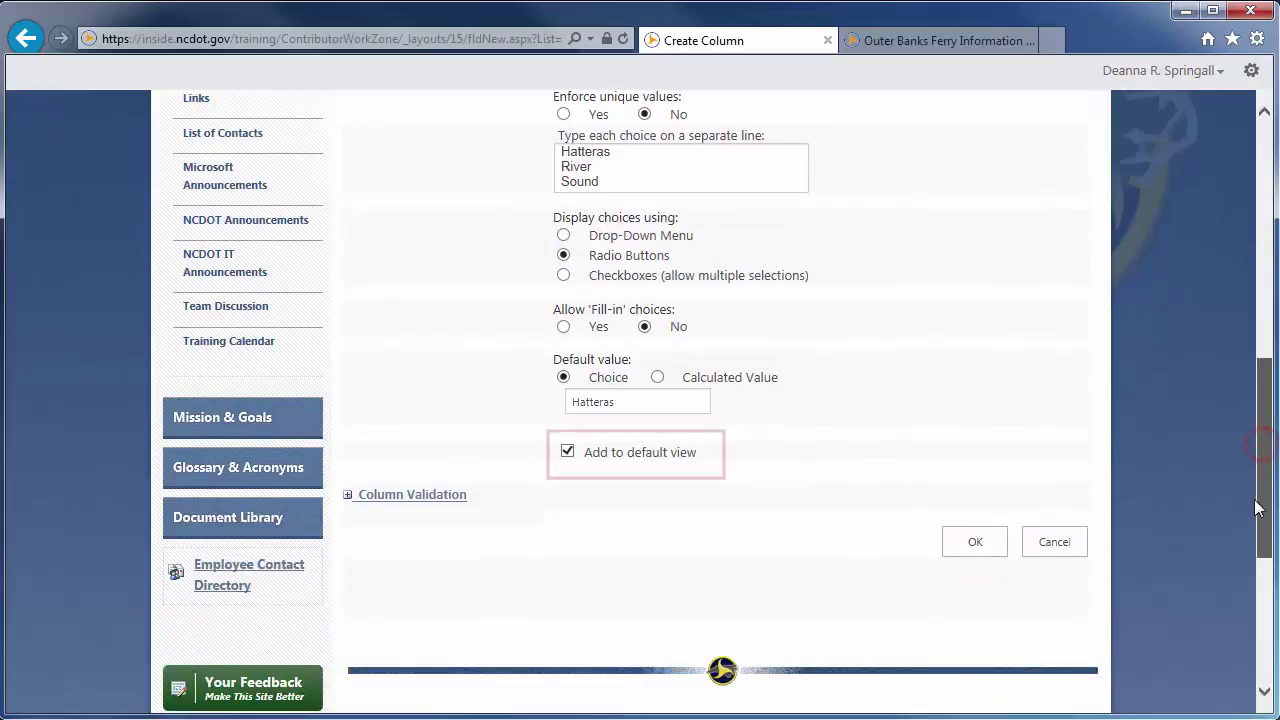
{"action": "left_click", "coordinate": [962, 544]}
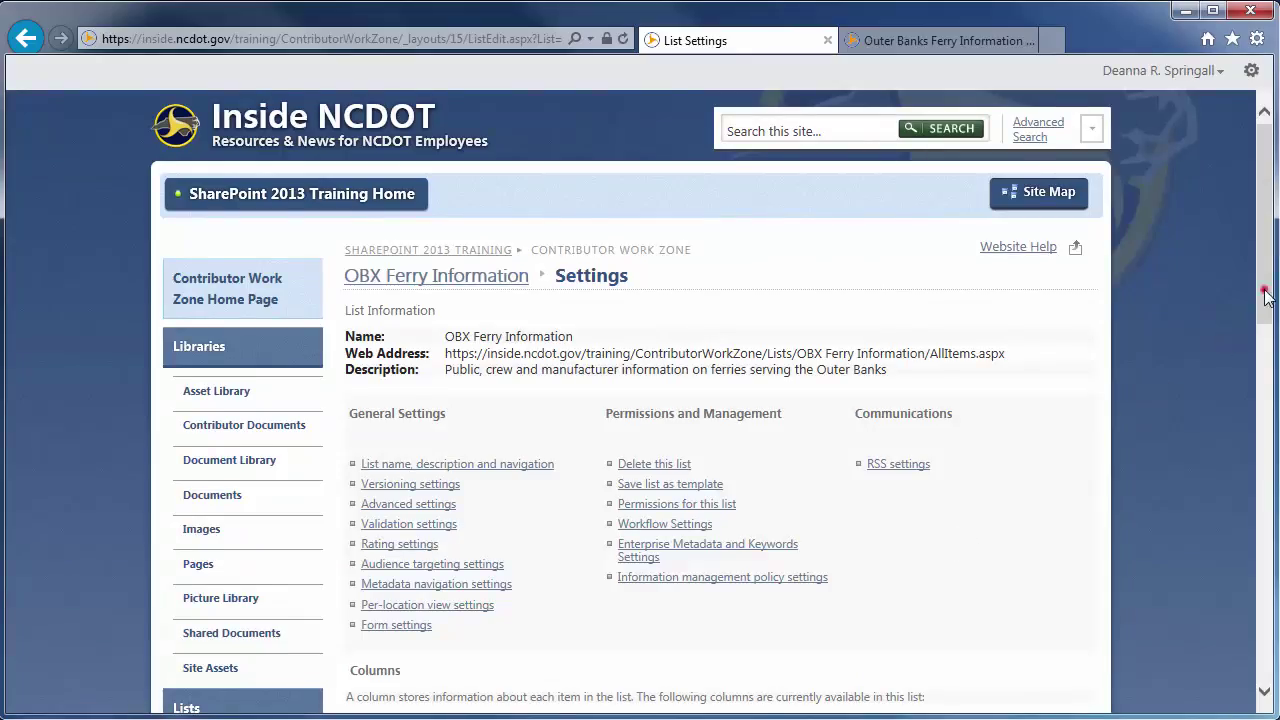
Step: Start another new list column named Fare with the Currency information type
{"action": "left_click_drag", "start_coordinate": [1264, 294], "coordinate": [1262, 459]}
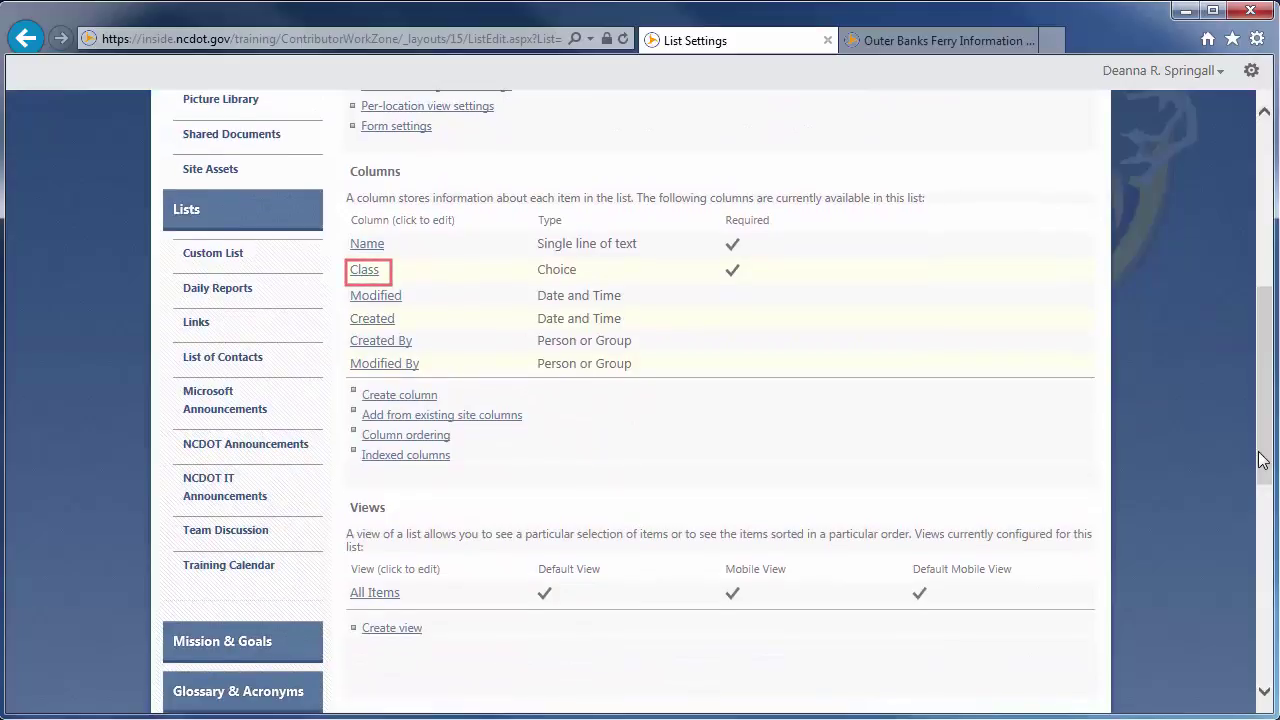
{"action": "left_click", "coordinate": [430, 397]}
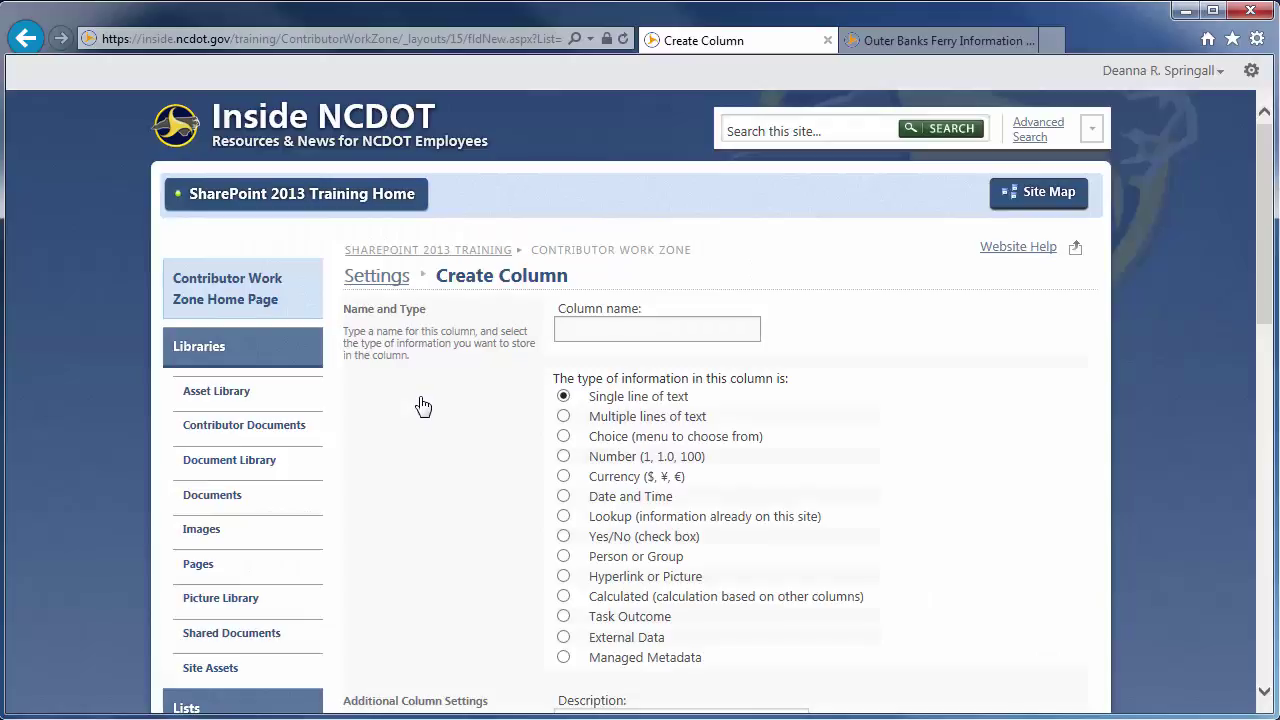
{"action": "type", "text": "Fare"}
{"action": "left_click", "coordinate": [564, 477]}
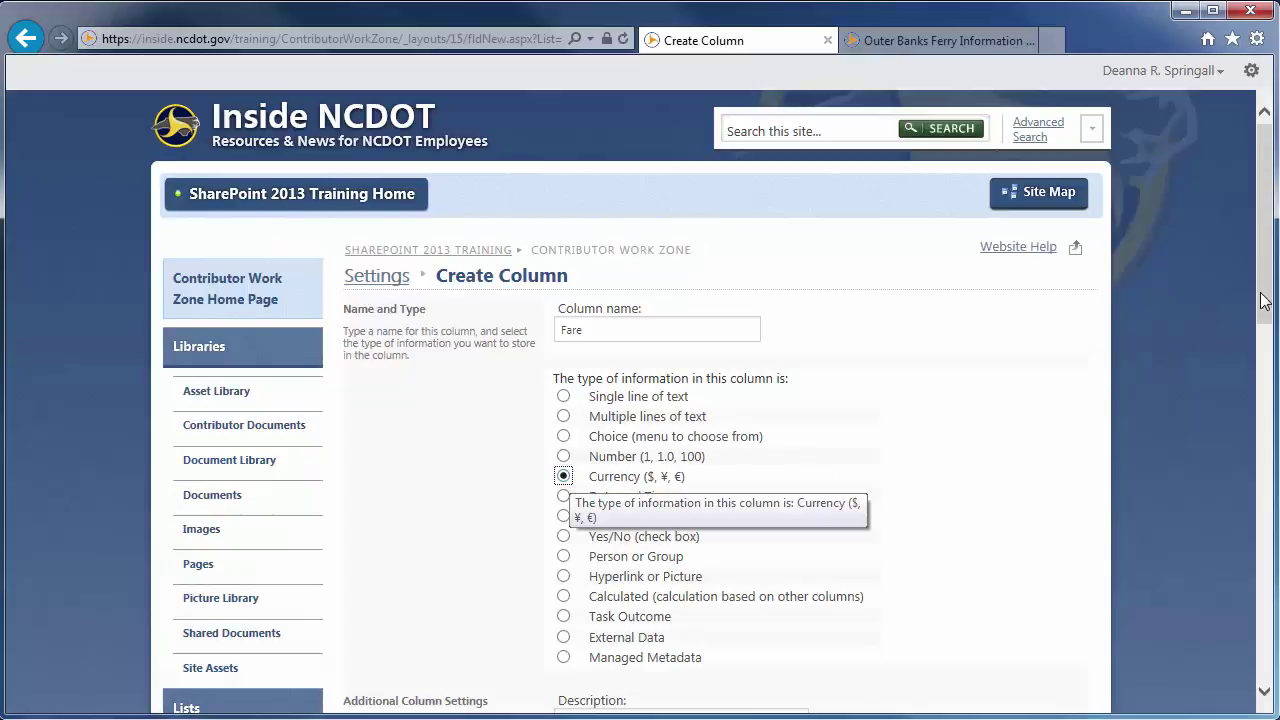
Step: Describe the Fare column as "Enter fare or 0 if free; dollar sign is added automatically" and make it required
{"action": "left_click_drag", "start_coordinate": [1262, 302], "coordinate": [1262, 490]}
{"action": "left_click", "coordinate": [584, 144]}
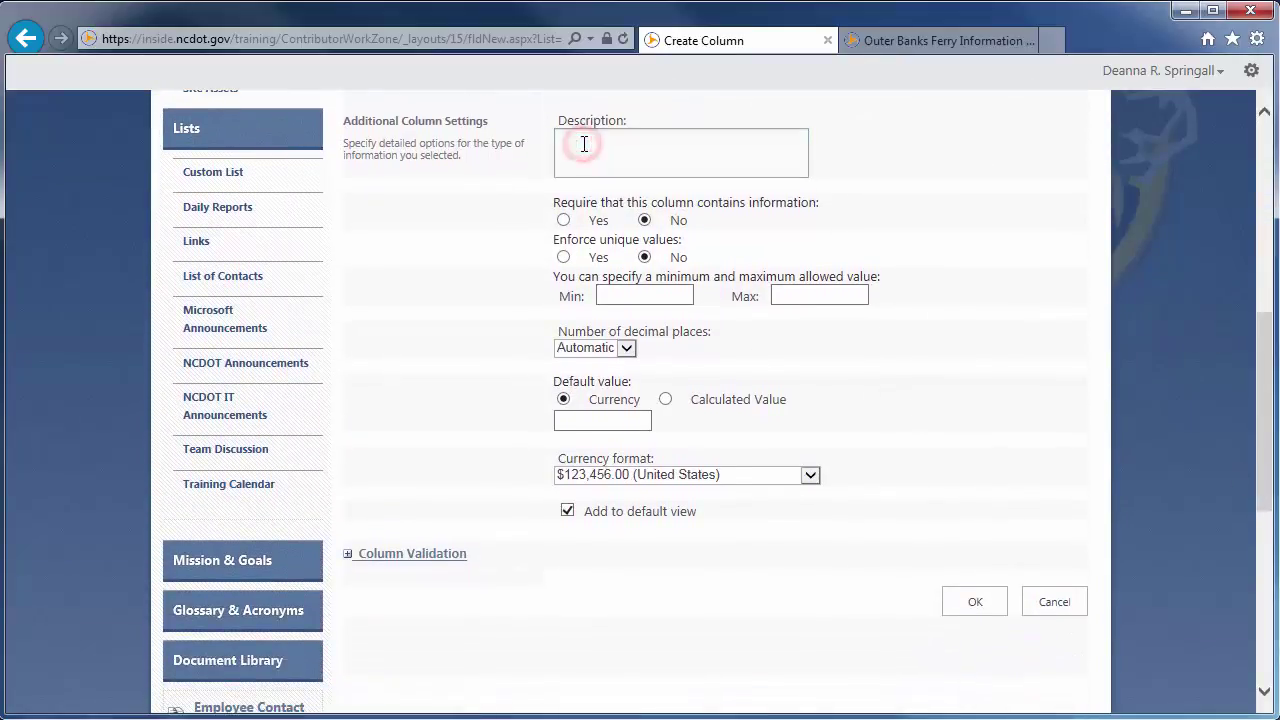
{"action": "type", "text": "Enter fare or 0 if free; dollar sign is added automatically"}
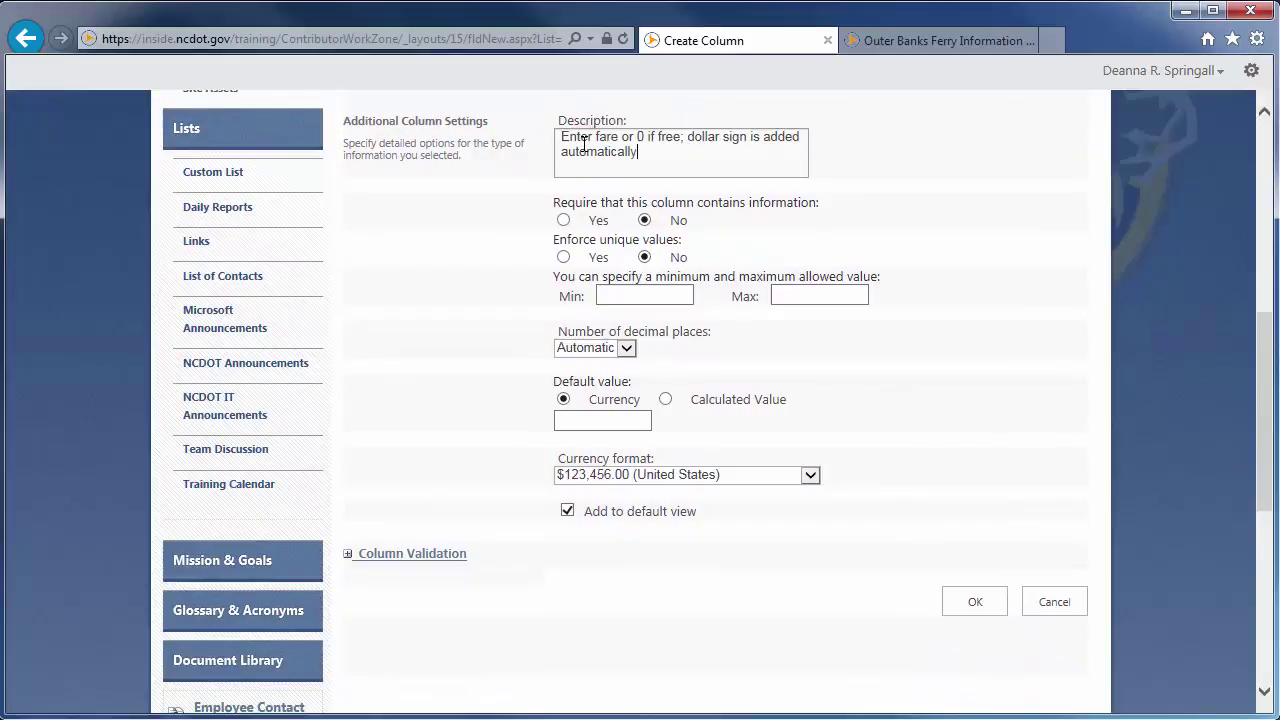
{"action": "left_click", "coordinate": [563, 220]}
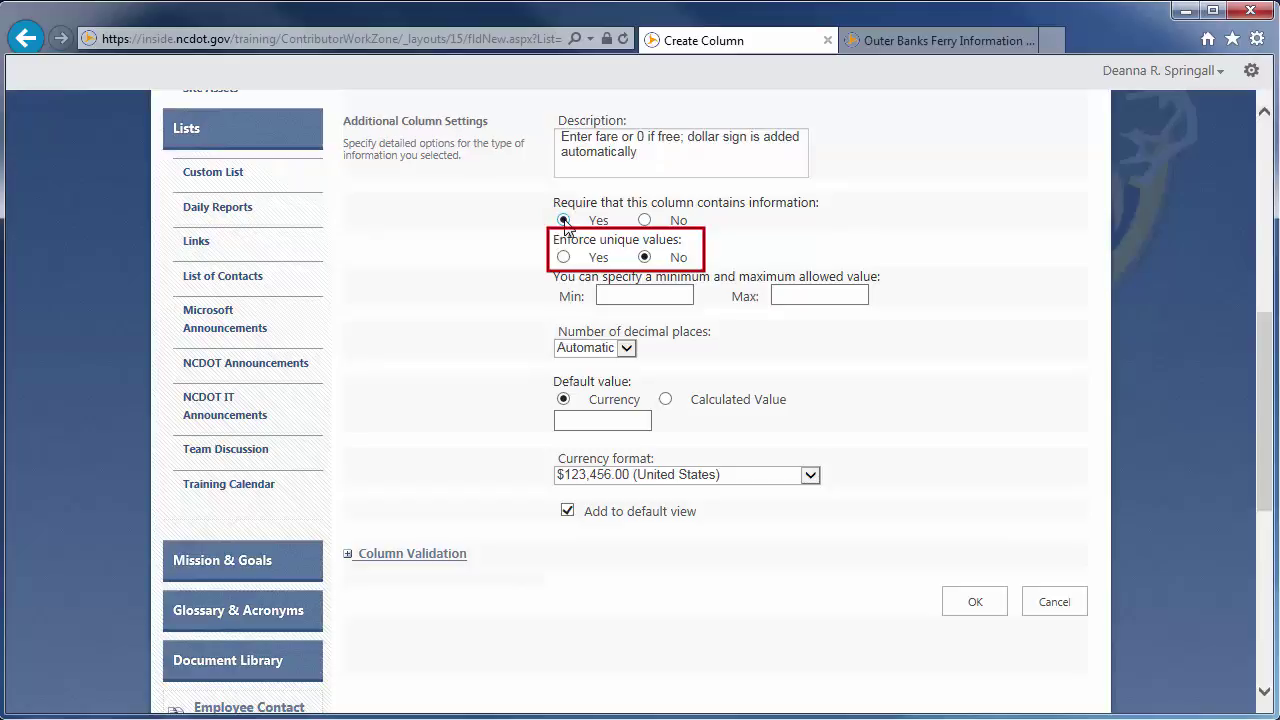
Step: Limit Fare values to a minimum of 0 and maximum of 10 with 2 decimal places, and save the column
{"action": "left_click", "coordinate": [619, 293]}
{"action": "type", "text": "0"}
{"action": "left_click", "coordinate": [789, 287]}
{"action": "type", "text": "10"}
{"action": "left_click", "coordinate": [626, 348]}
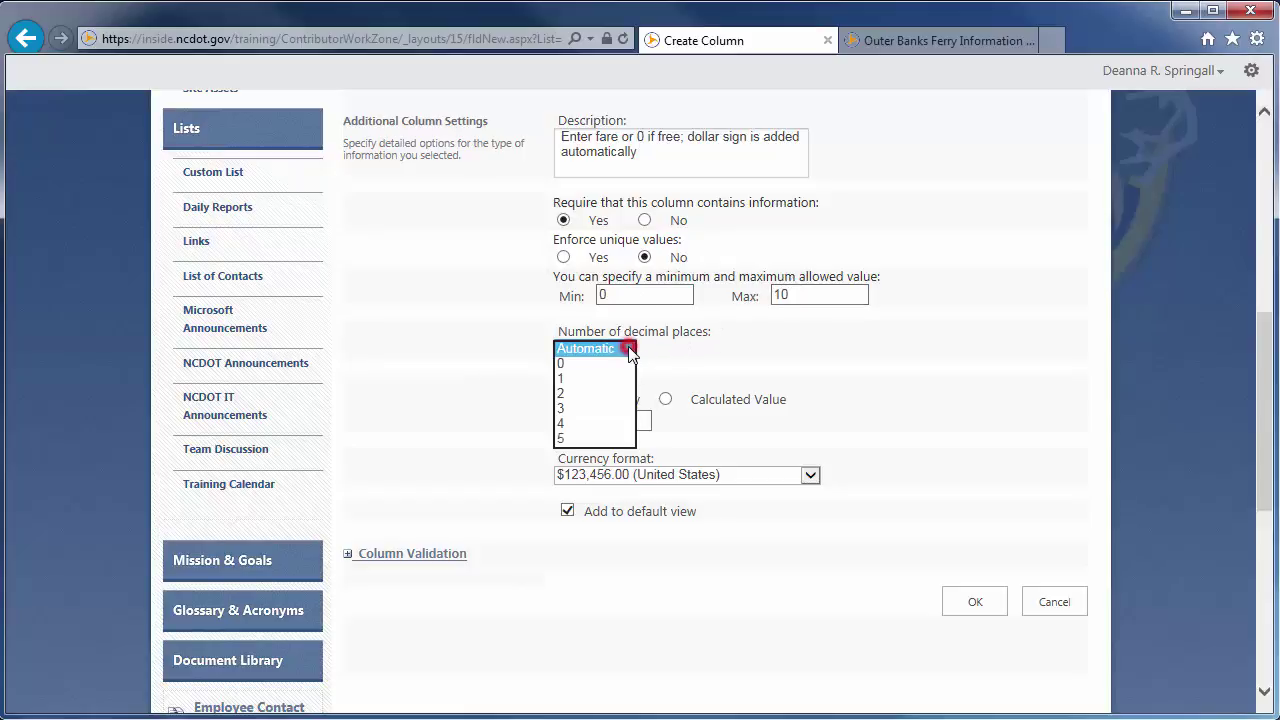
{"action": "left_click", "coordinate": [610, 393]}
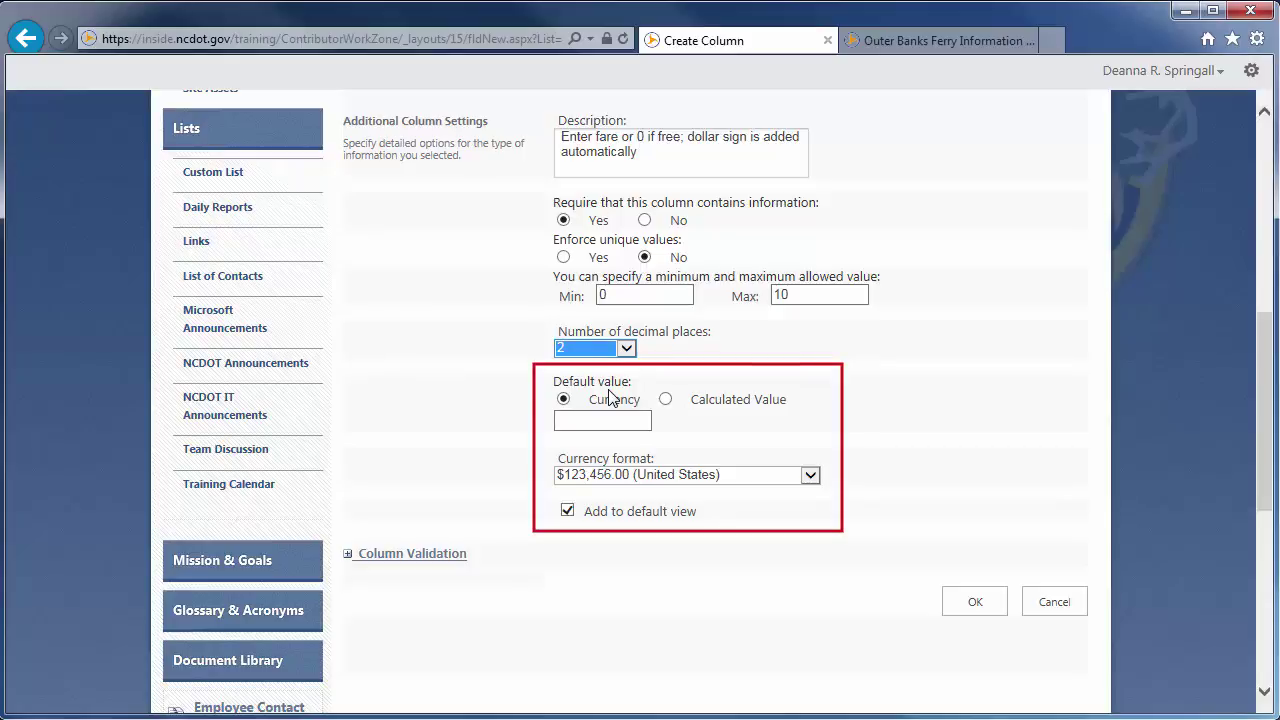
{"action": "left_click", "coordinate": [975, 601]}
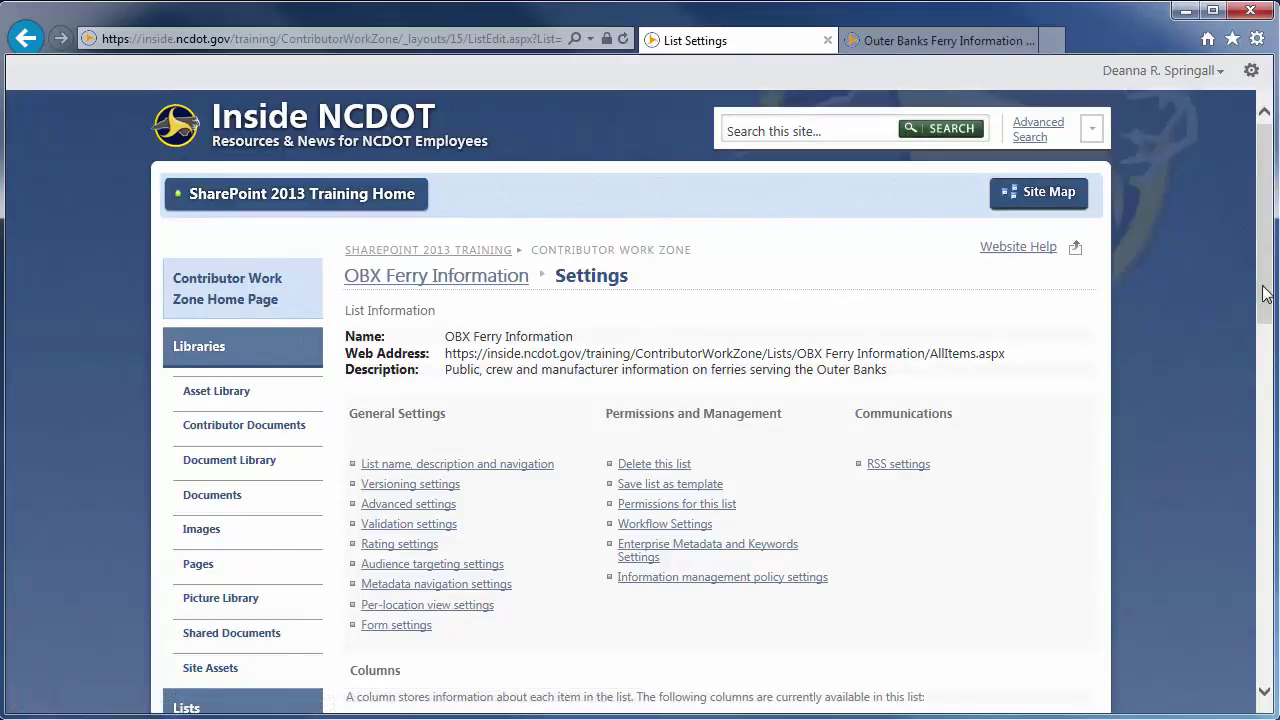
Step: Start another new list column named Route with the Multiple lines of text information type
{"action": "left_click_drag", "start_coordinate": [1267, 262], "coordinate": [1249, 446]}
{"action": "left_click", "coordinate": [428, 428]}
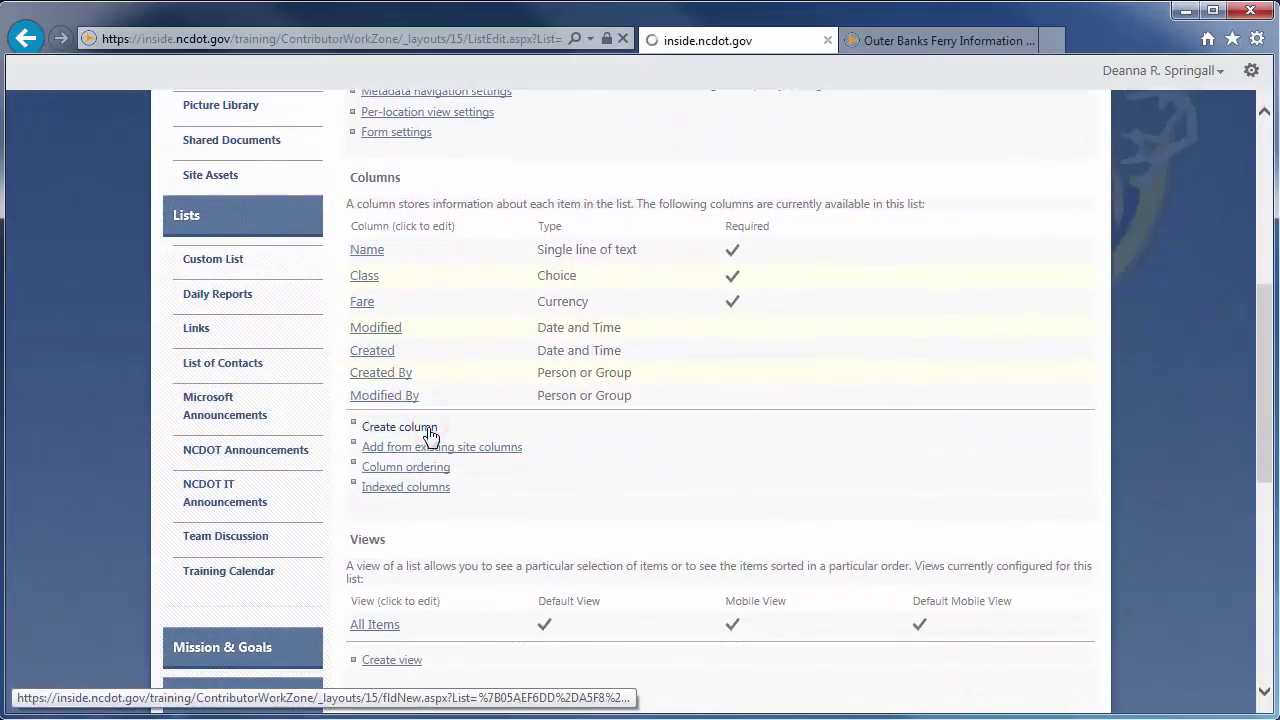
{"action": "type", "text": "Route"}
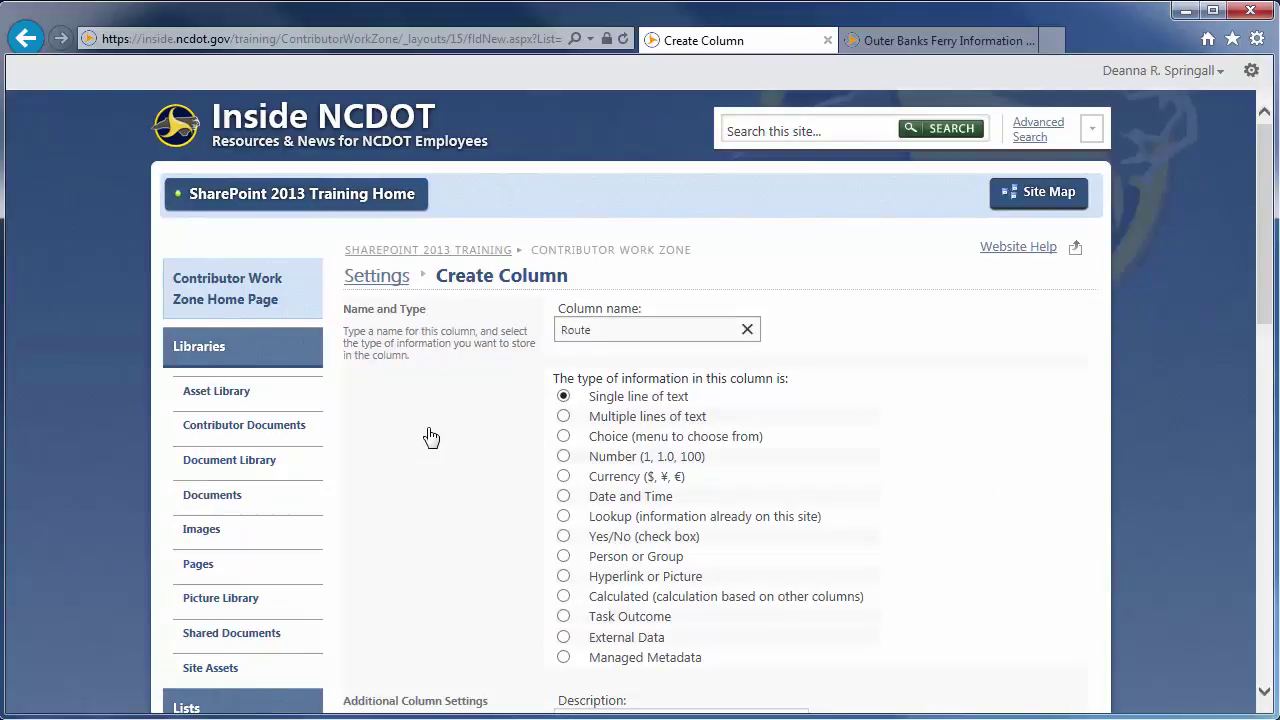
{"action": "left_click", "coordinate": [563, 416]}
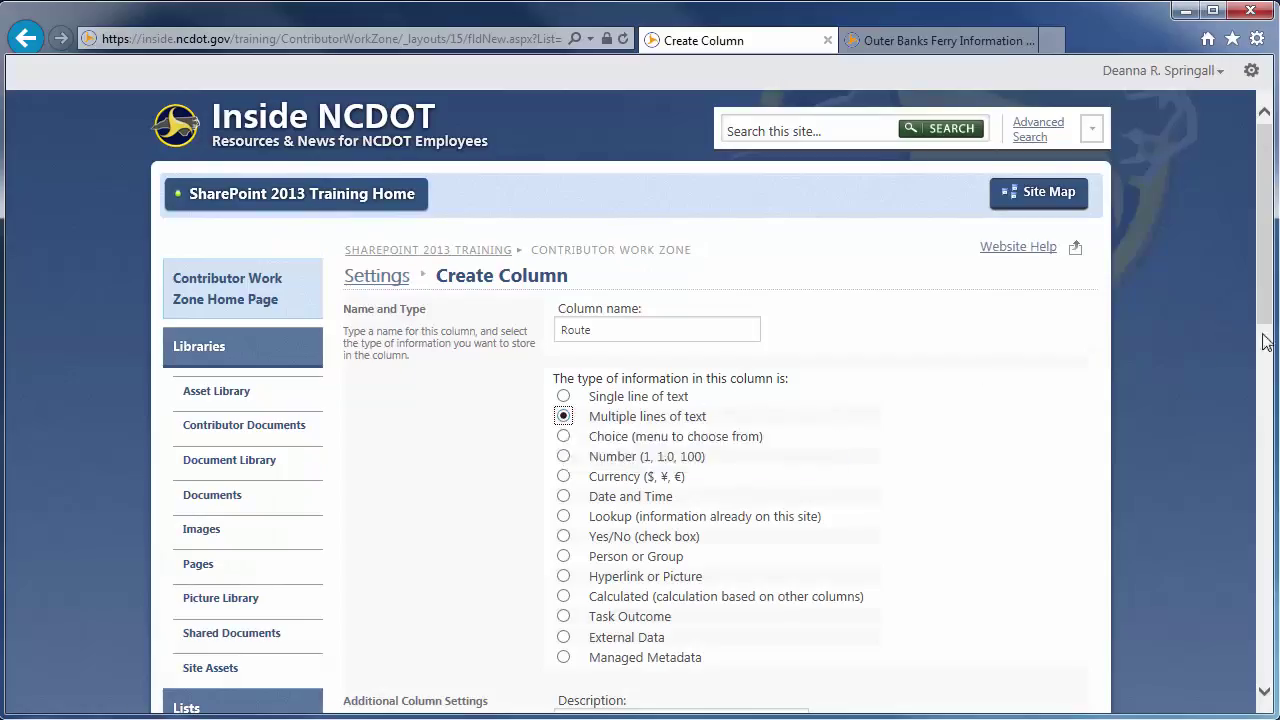
Step: Describe the Route column as "Enter origin and destination cities; list additional stops on route" and make it required
{"action": "scroll", "coordinate": [1266, 325], "scroll_direction": "down", "scroll_amount": 5}
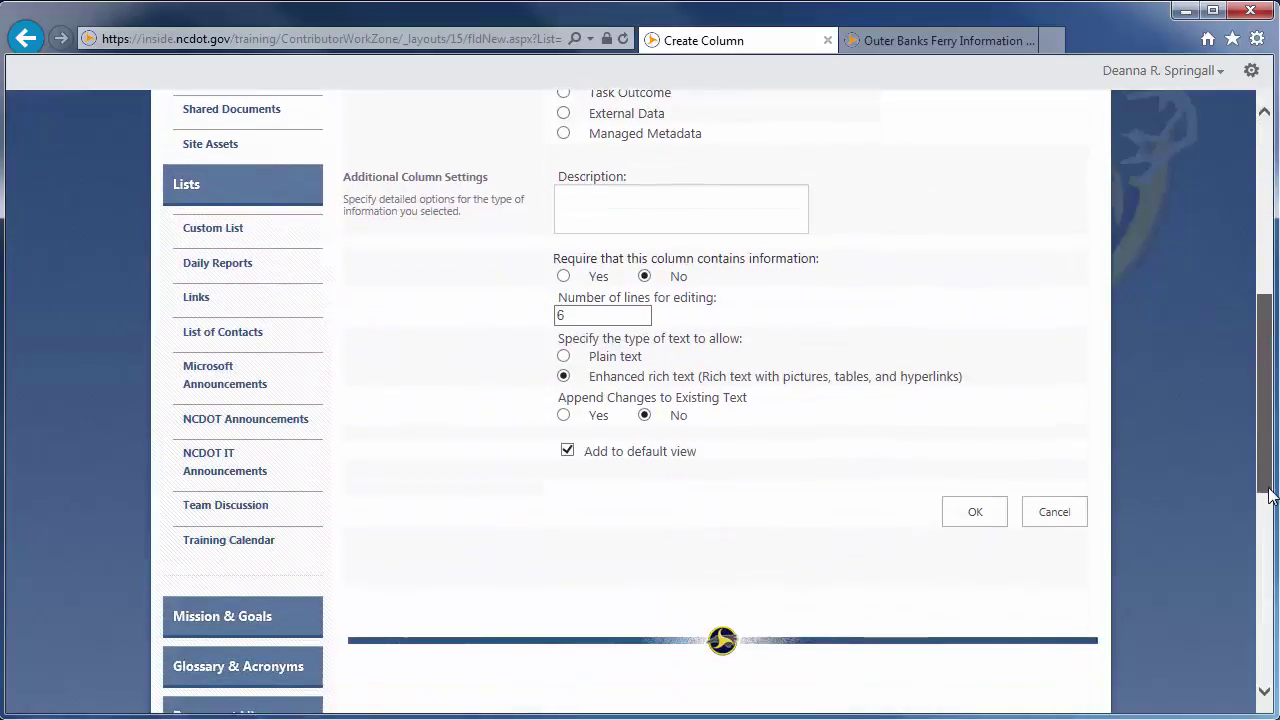
{"action": "left_click", "coordinate": [572, 164]}
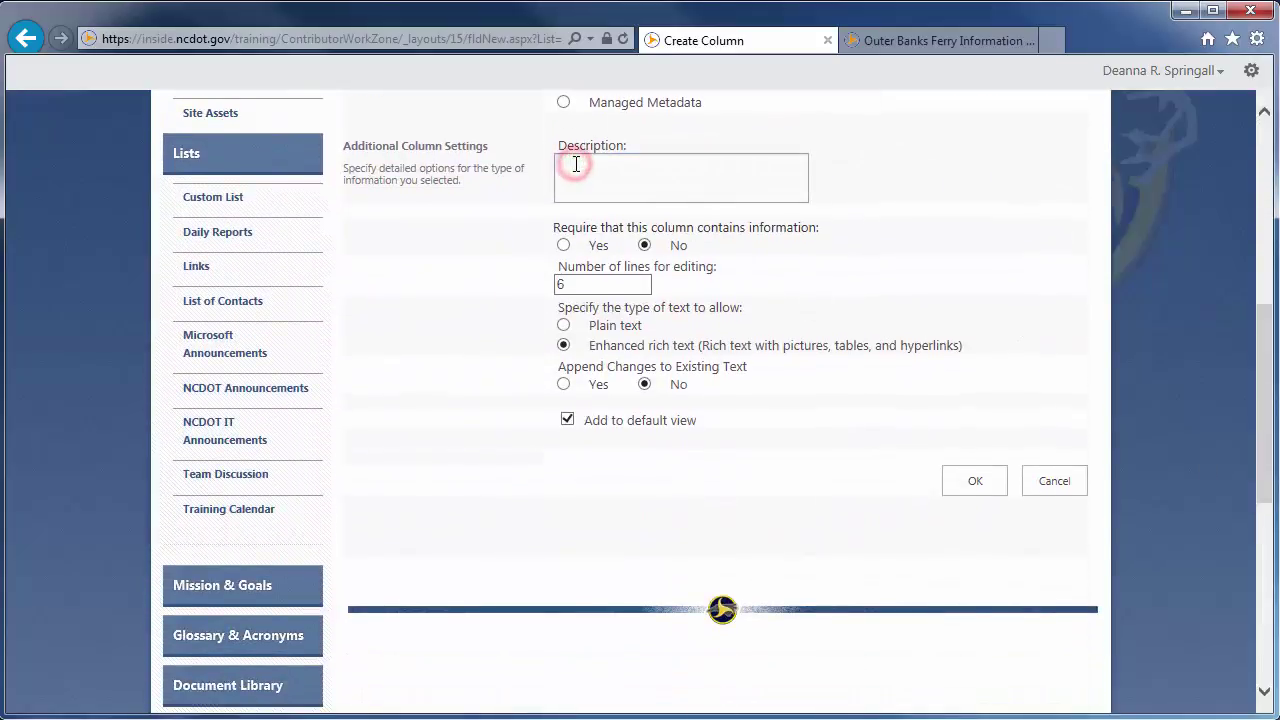
{"action": "type", "text": "Enter origin and destination cities; list additional stops on route"}
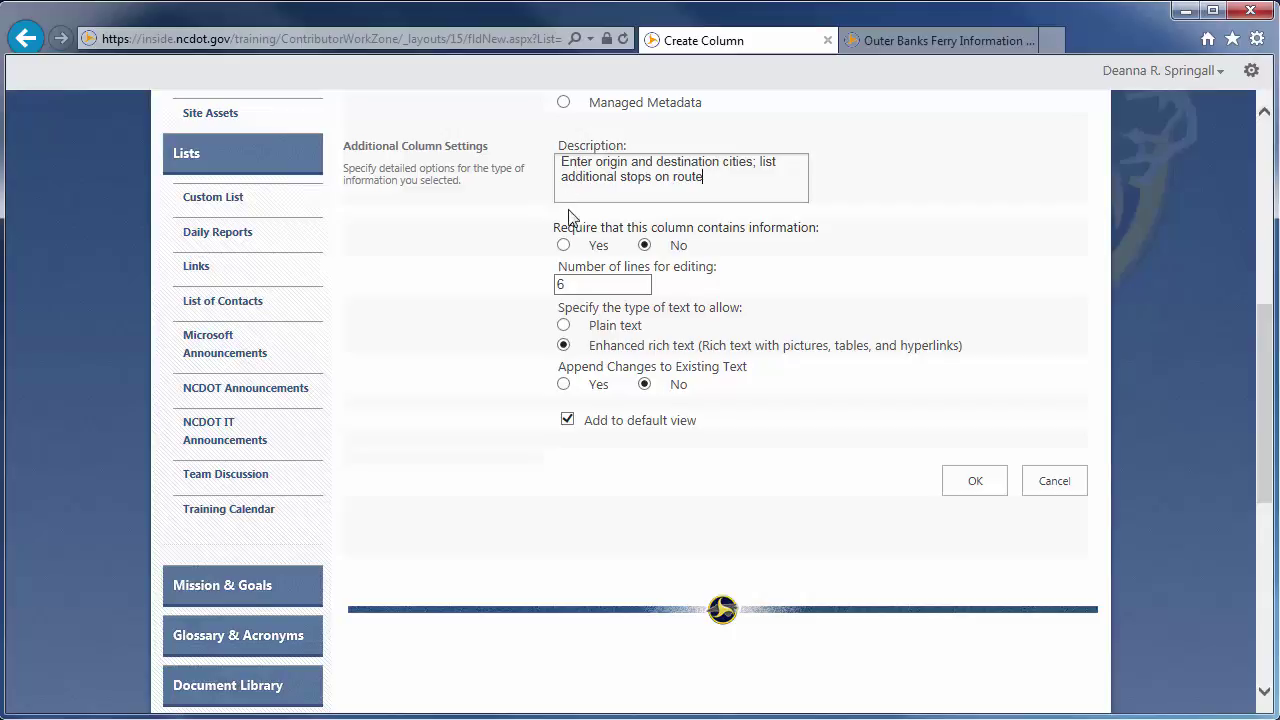
{"action": "left_click", "coordinate": [563, 246]}
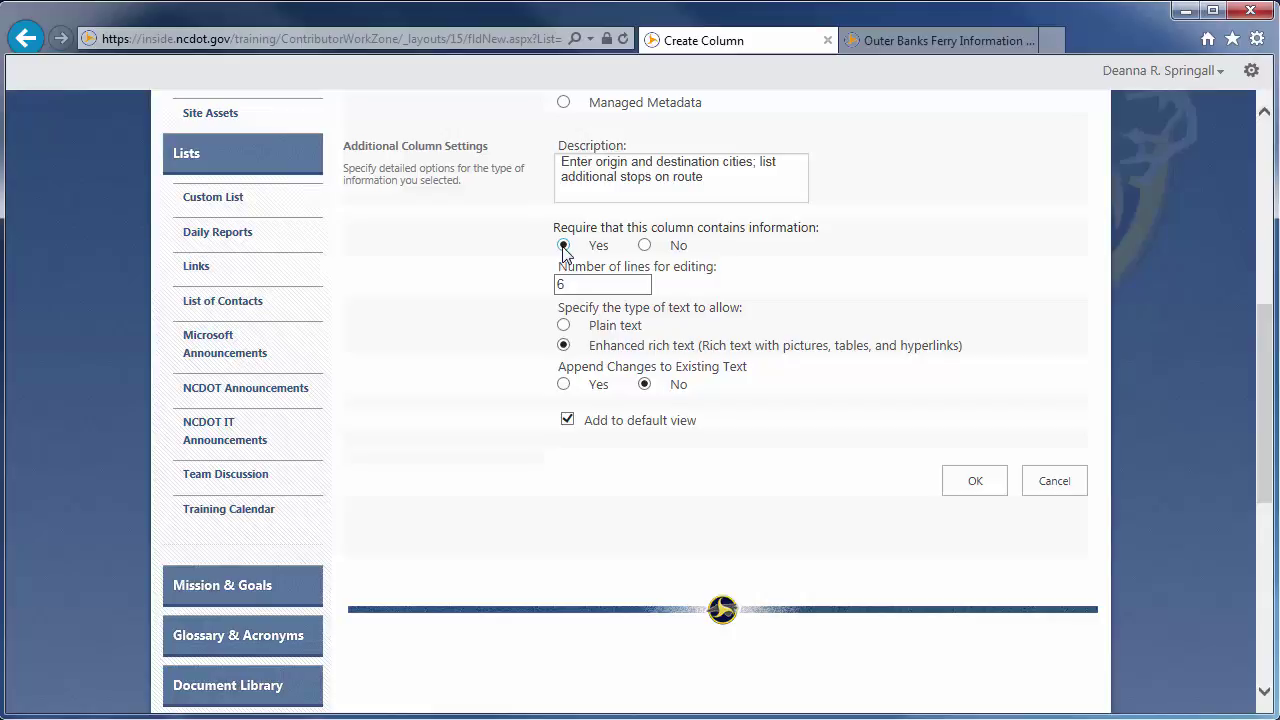
Step: Set the Route column to 4 lines for editing with plain text only, and save the column
{"action": "double_click", "coordinate": [563, 284]}
{"action": "type", "text": "4"}
{"action": "left_click", "coordinate": [564, 326]}
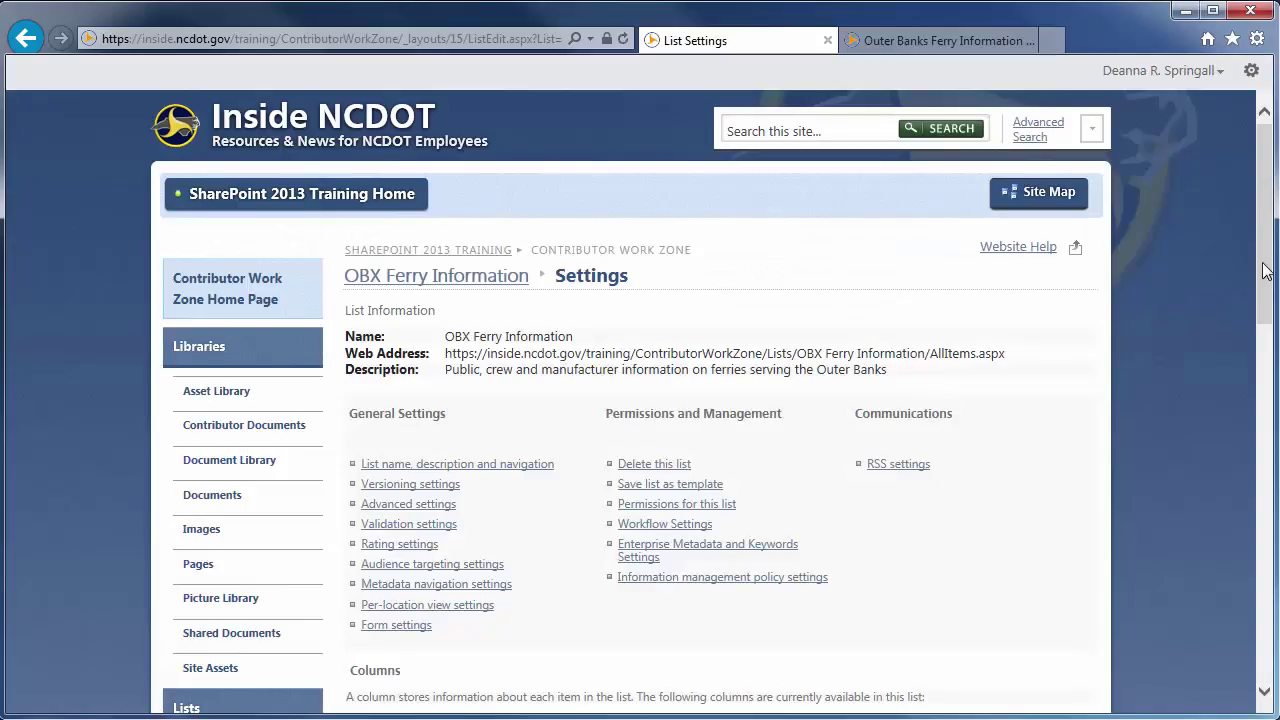
Step: Start another new list column named Photo with the Hyperlink or Picture information type
{"action": "left_click_drag", "start_coordinate": [1266, 270], "coordinate": [1266, 442]}
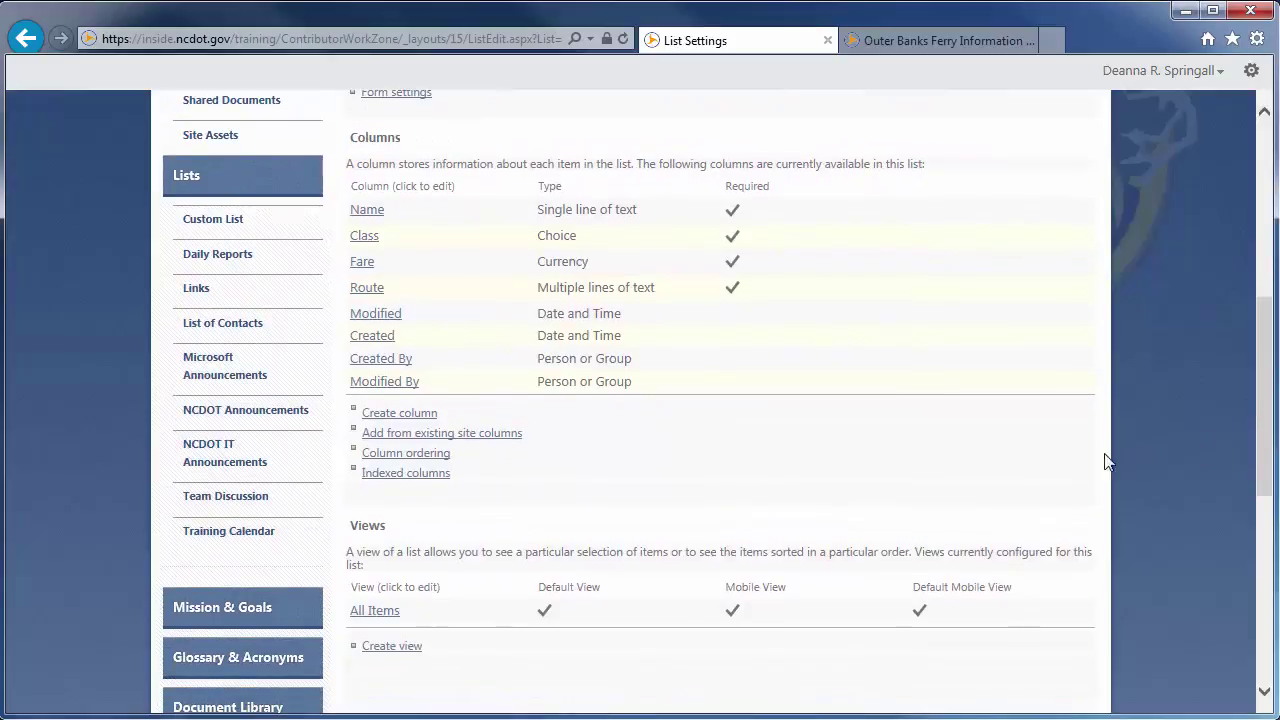
{"action": "left_click", "coordinate": [410, 413]}
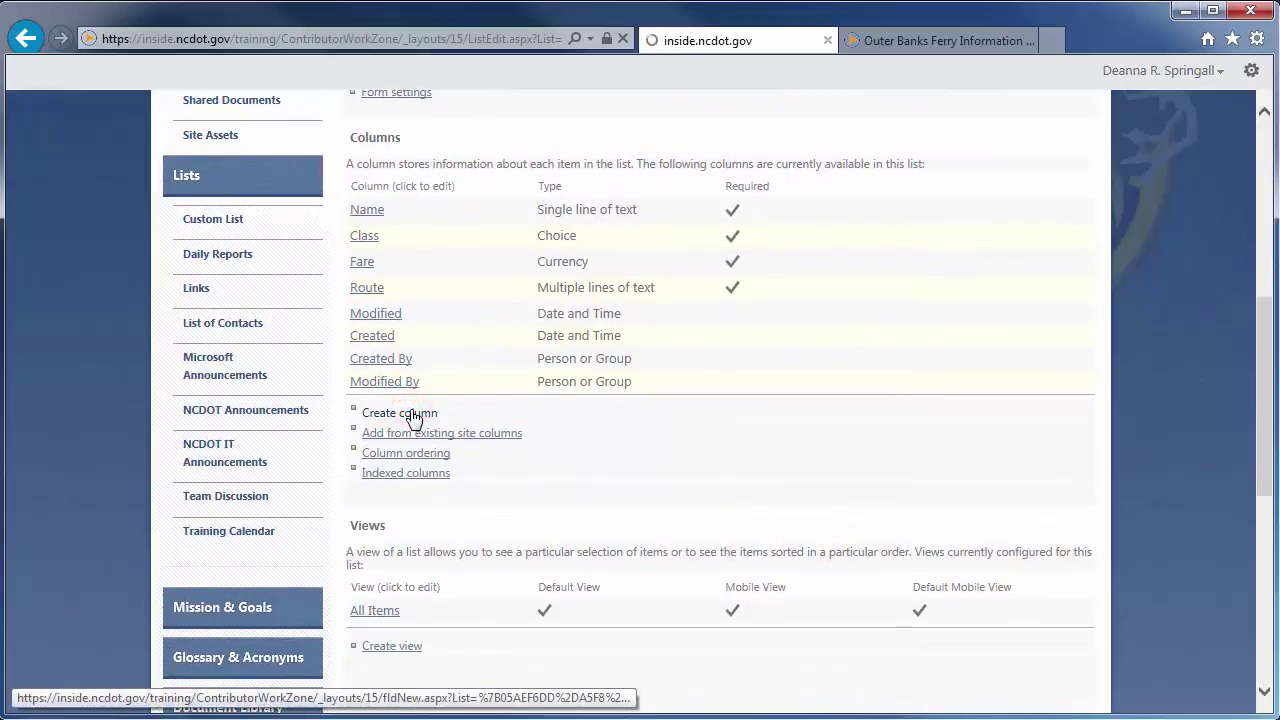
{"action": "type", "text": "Photo"}
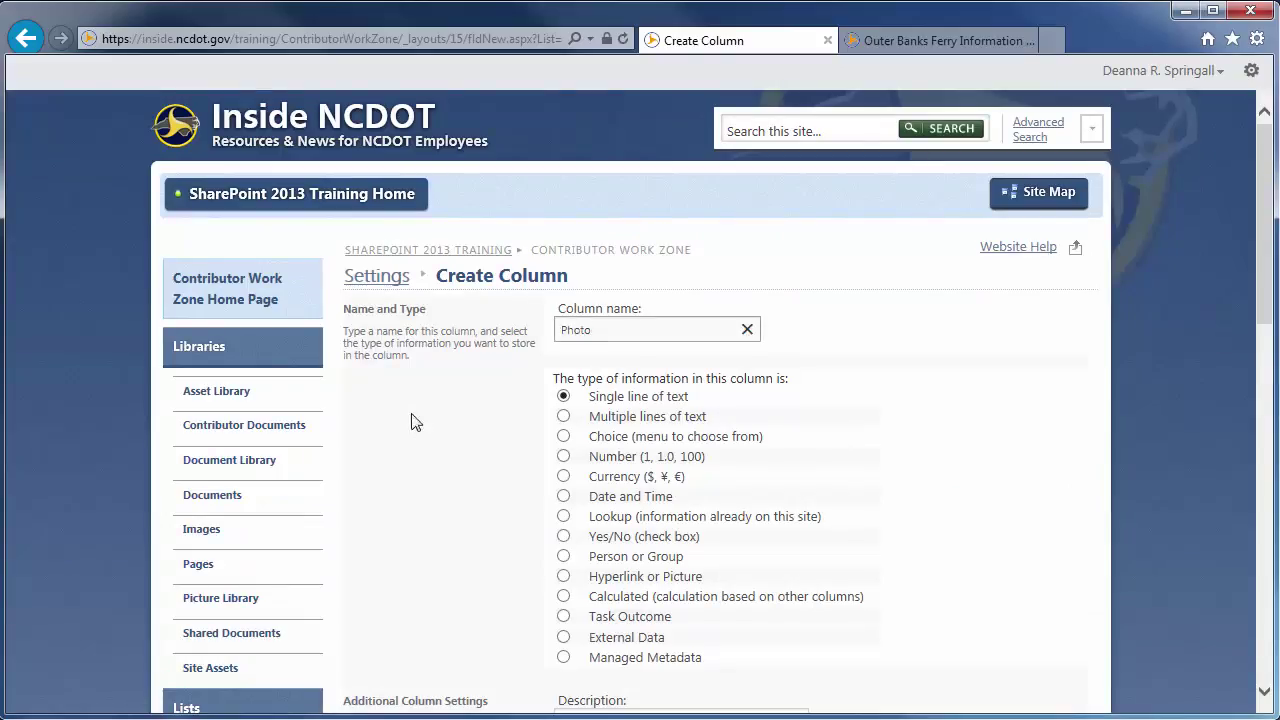
{"action": "left_click", "coordinate": [564, 578]}
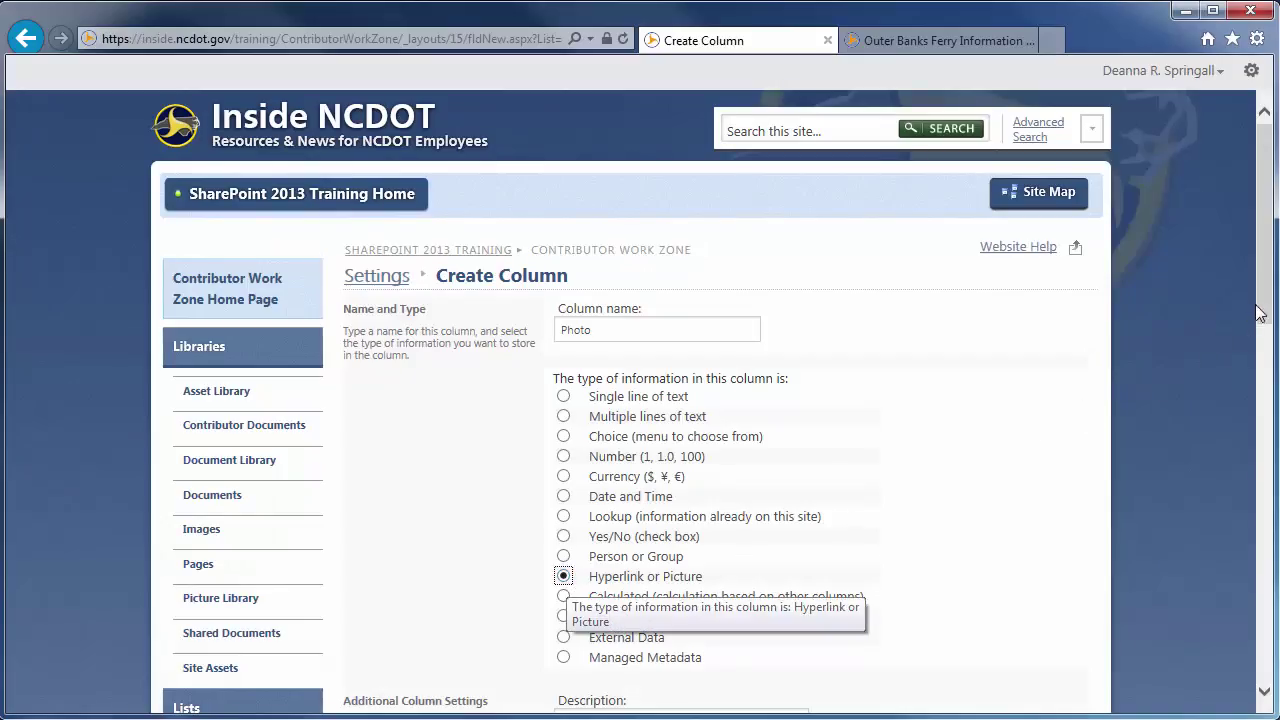
Step: Describe the Photo column as "Enter the ferry name and the link to its photo in the images library", format its URL as Picture, and save
{"action": "scroll", "coordinate": [1260, 312], "scroll_direction": "down", "scroll_amount": 5}
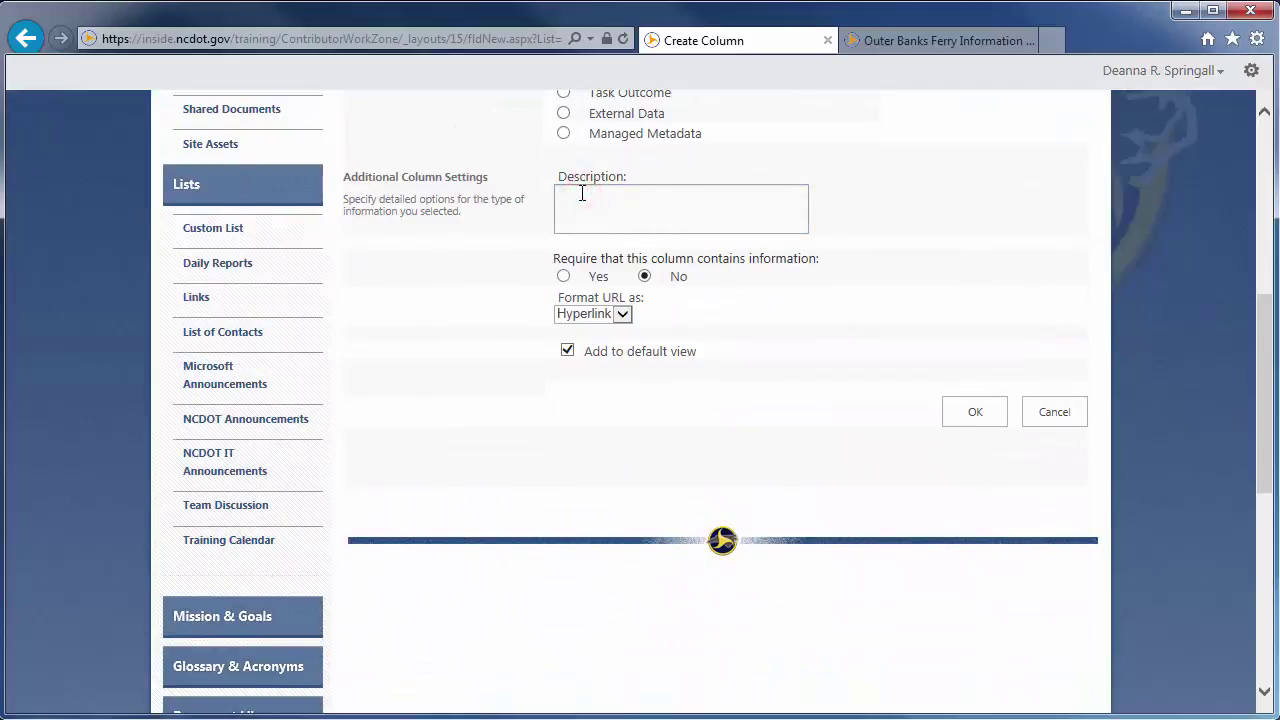
{"action": "type", "text": "Enter the ferry name and the link to its photo in the images library"}
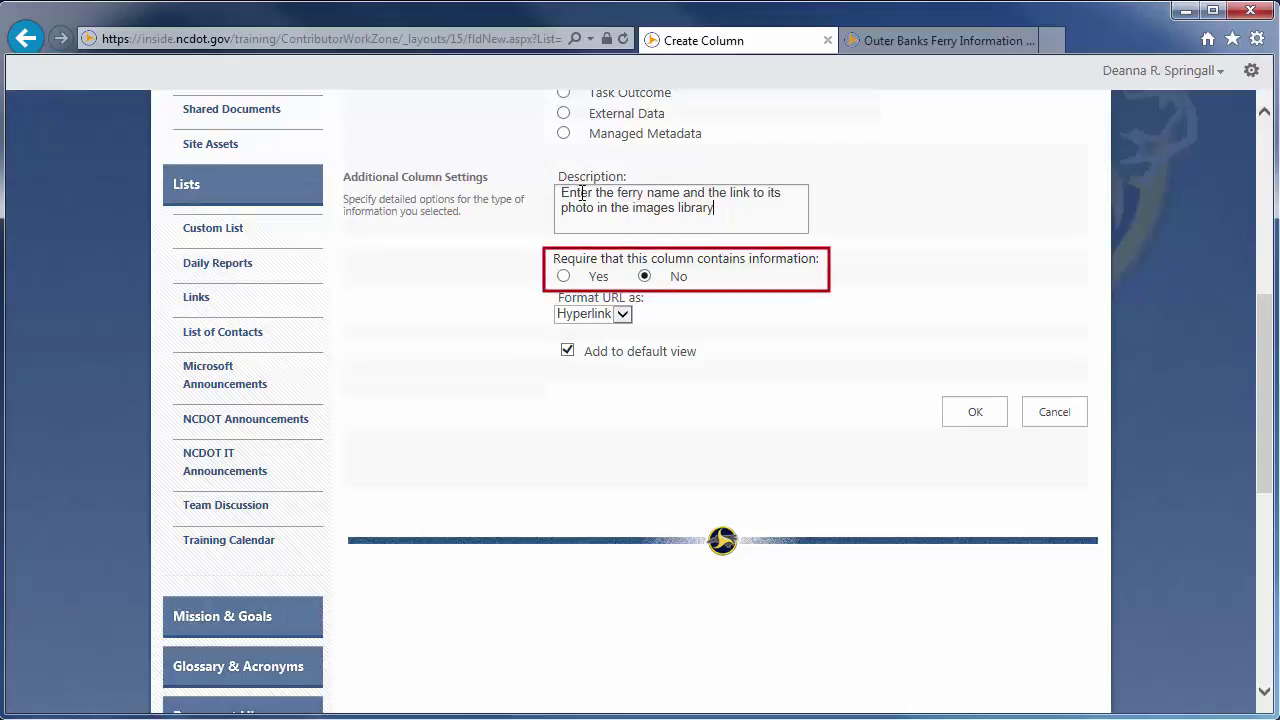
{"action": "left_click", "coordinate": [621, 314]}
{"action": "left_click", "coordinate": [614, 329]}
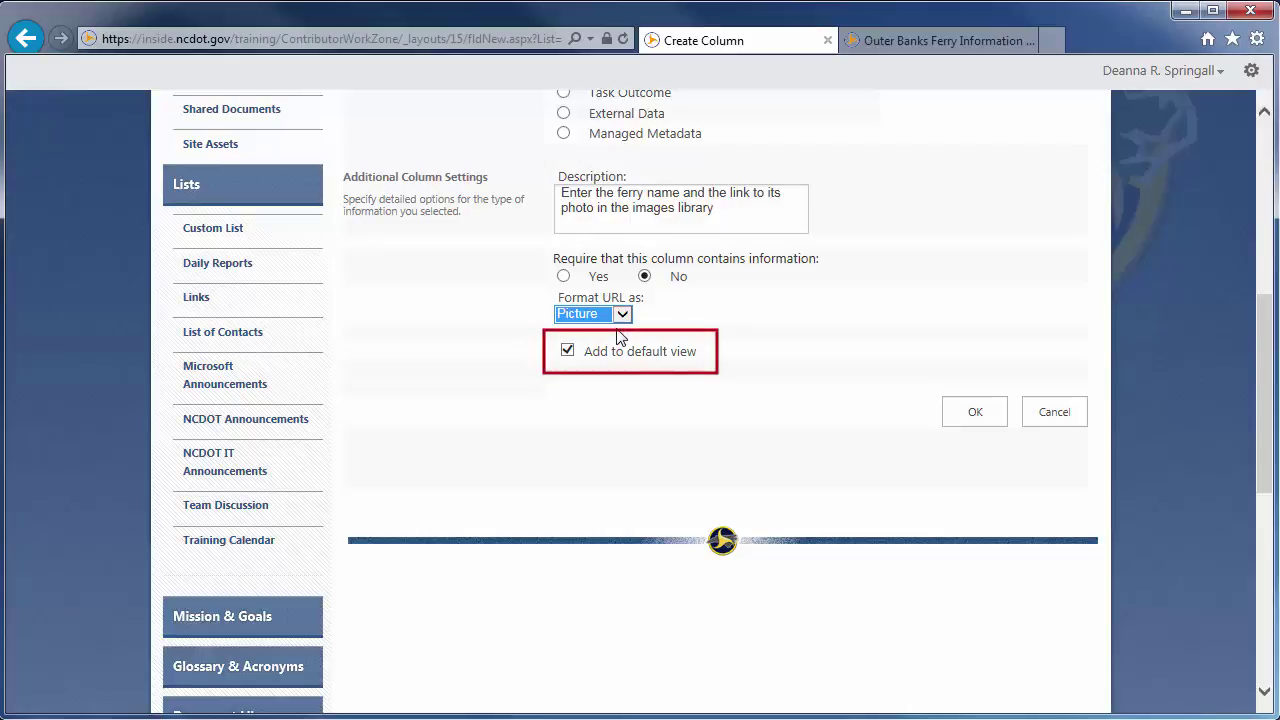
{"action": "left_click", "coordinate": [972, 413]}
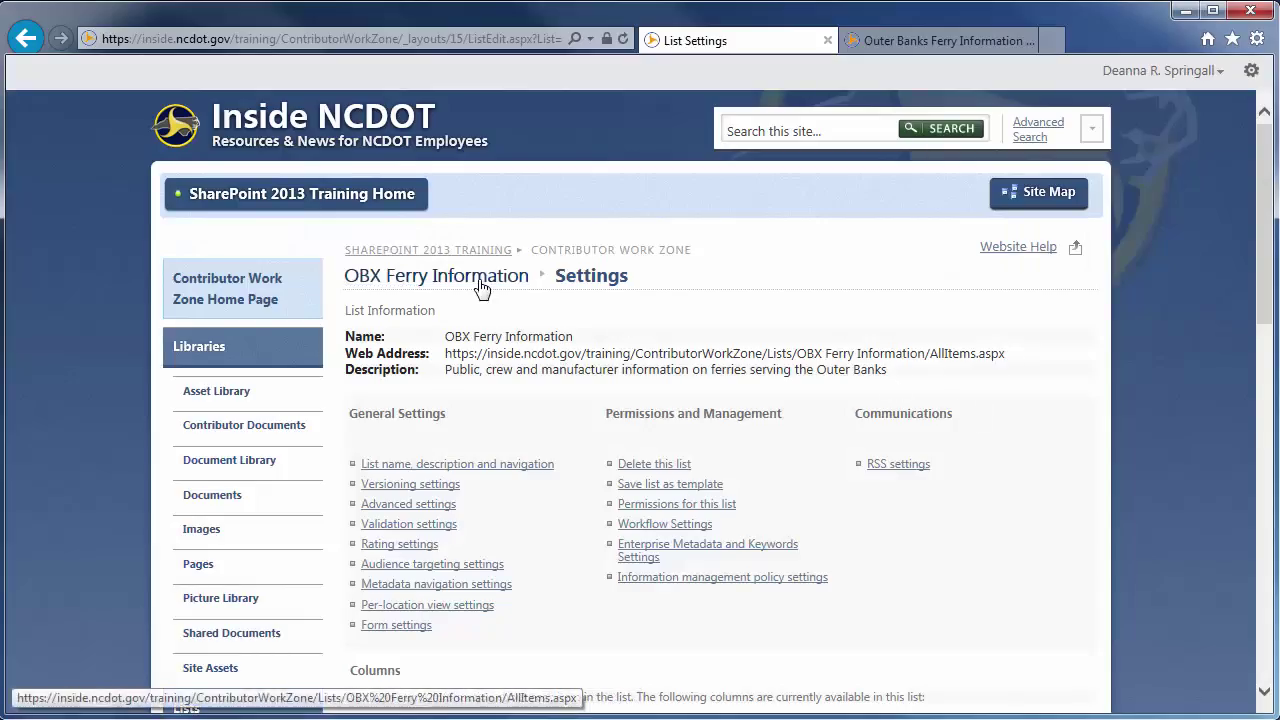
Step: From the OBX Ferry Information list, get the link of Ferry_Hatteras-2_jpg.jpg in the Images library, and return to the list
{"action": "left_click", "coordinate": [480, 287]}
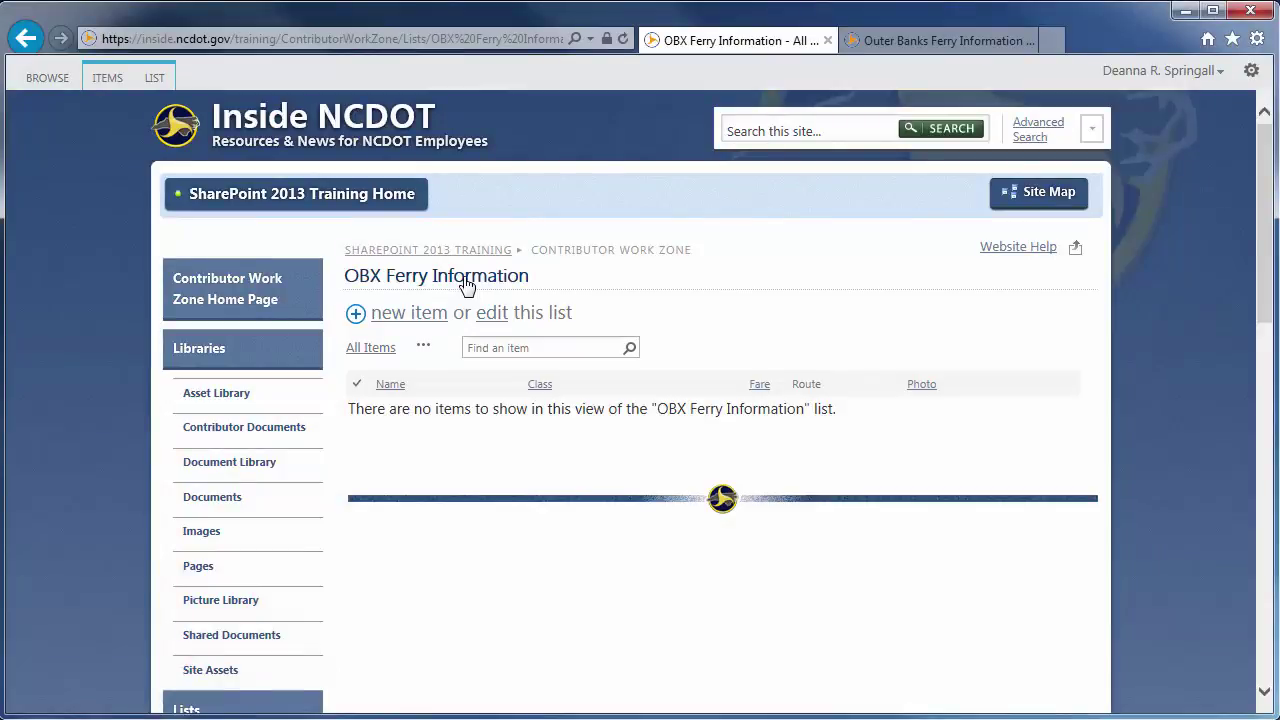
{"action": "left_click", "coordinate": [203, 533]}
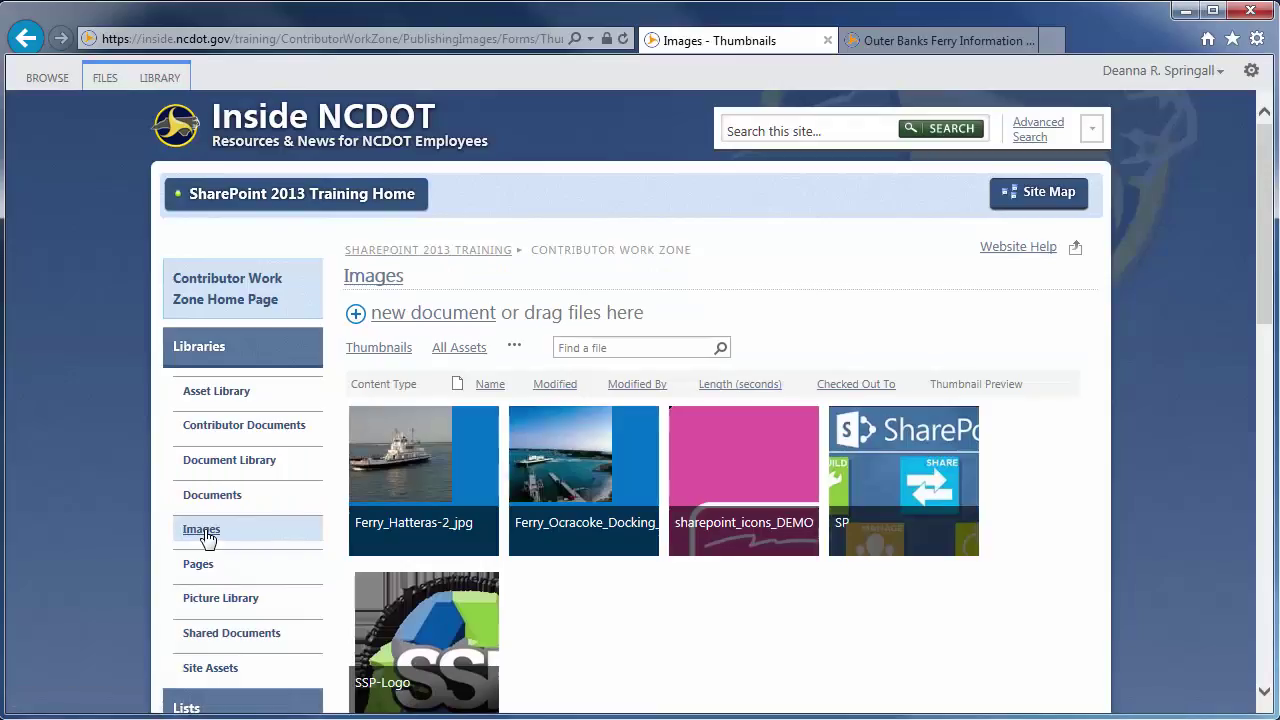
{"action": "left_click", "coordinate": [479, 546]}
{"action": "left_click", "coordinate": [535, 540]}
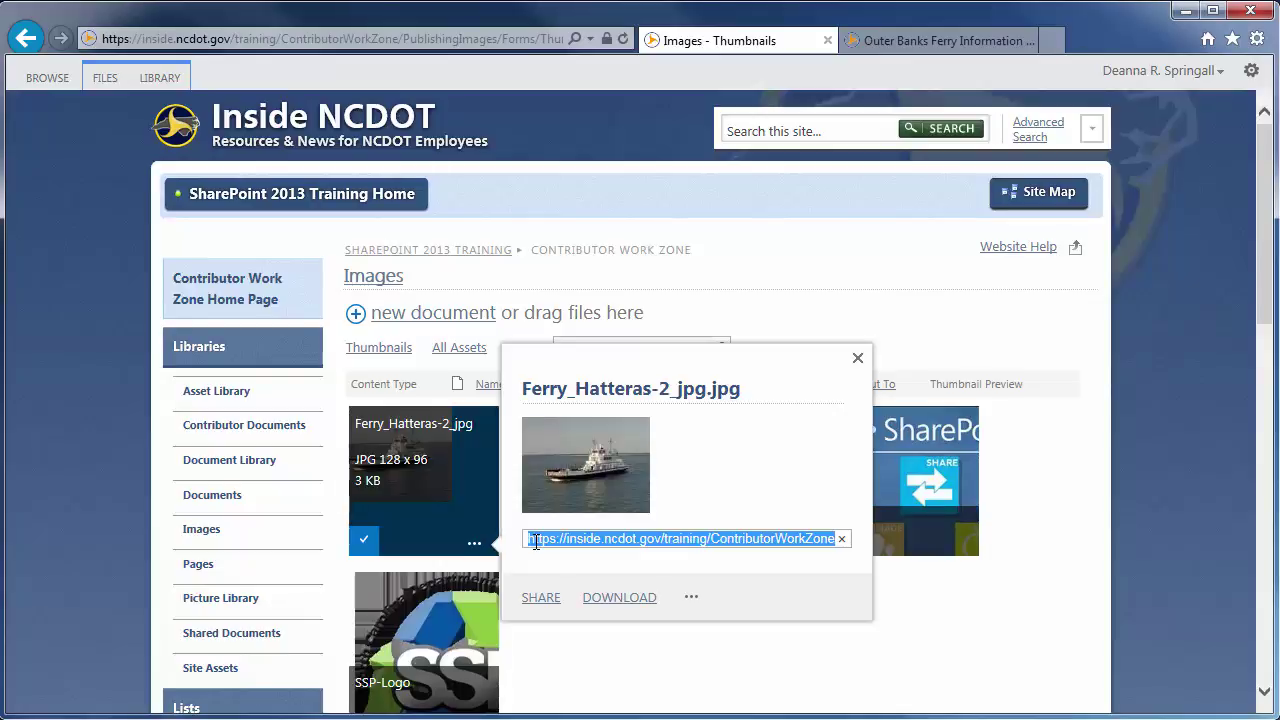
{"action": "left_click", "coordinate": [27, 40]}
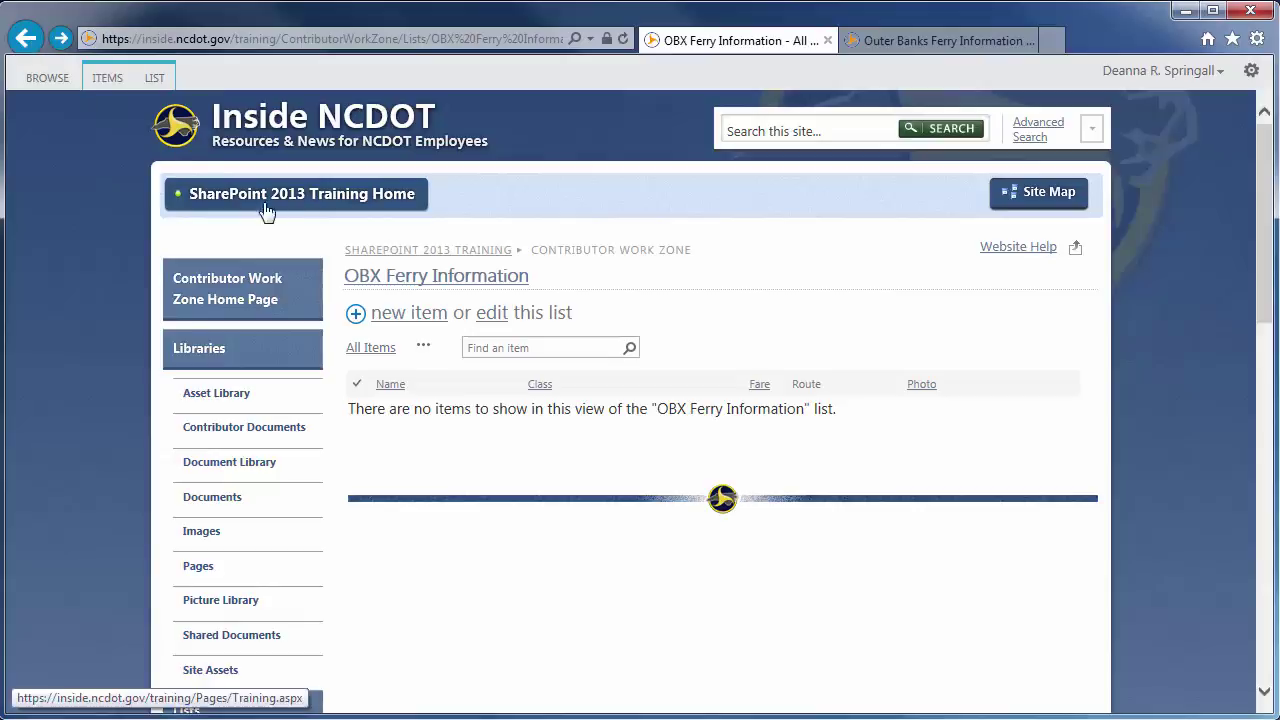
Step: Start a new list item named Hatteras with the Sound class and a fare of 15
{"action": "left_click", "coordinate": [403, 316]}
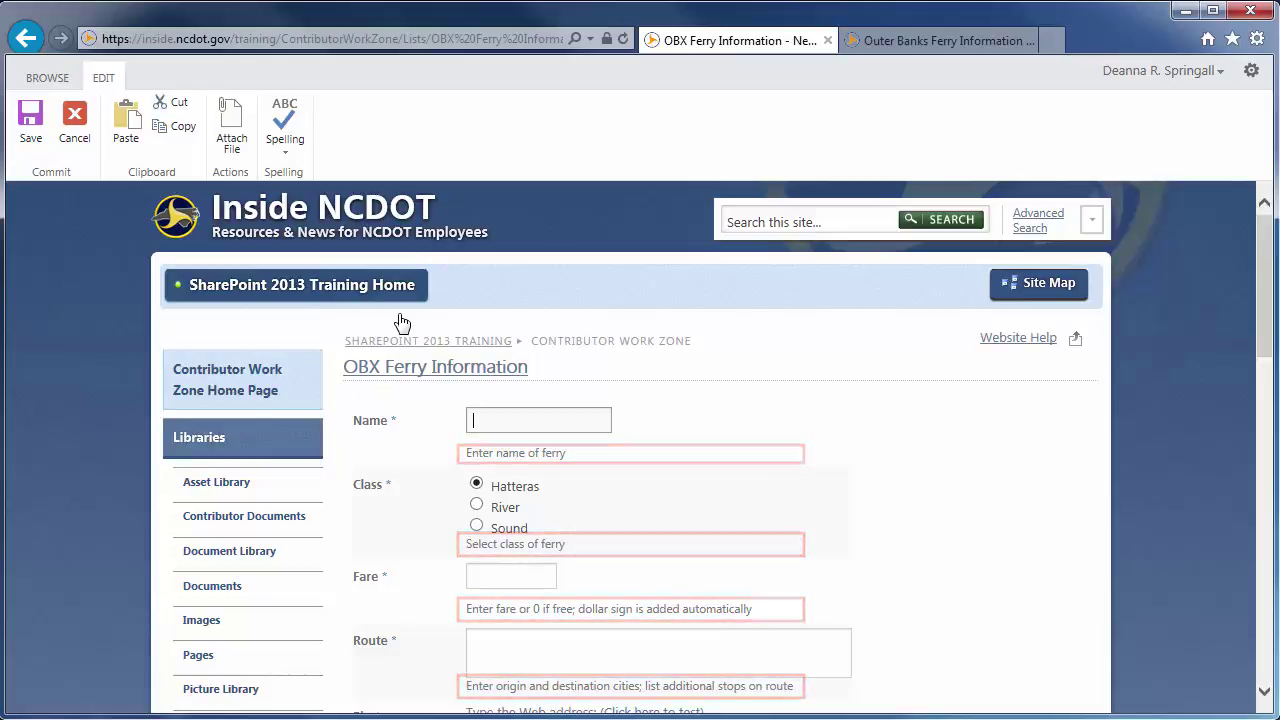
{"action": "type", "text": "Hatteras"}
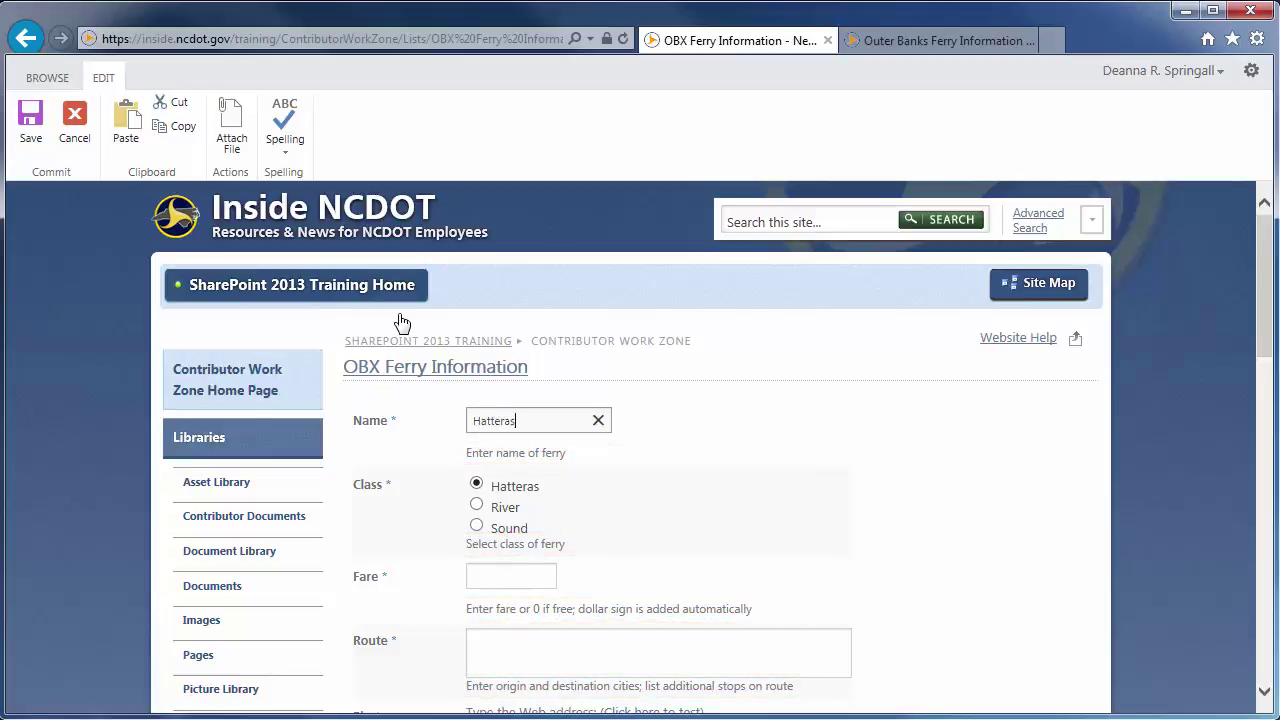
{"action": "left_click", "coordinate": [476, 525]}
{"action": "left_click", "coordinate": [481, 569]}
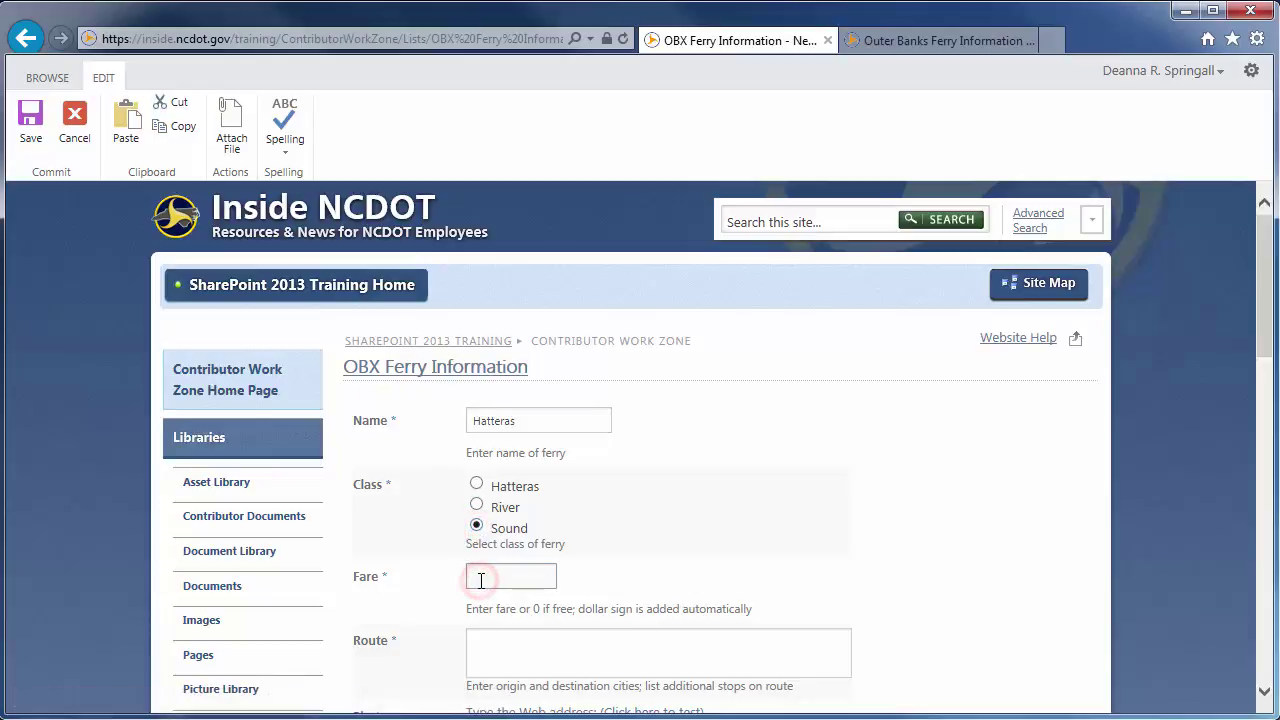
{"action": "type", "text": "15"}
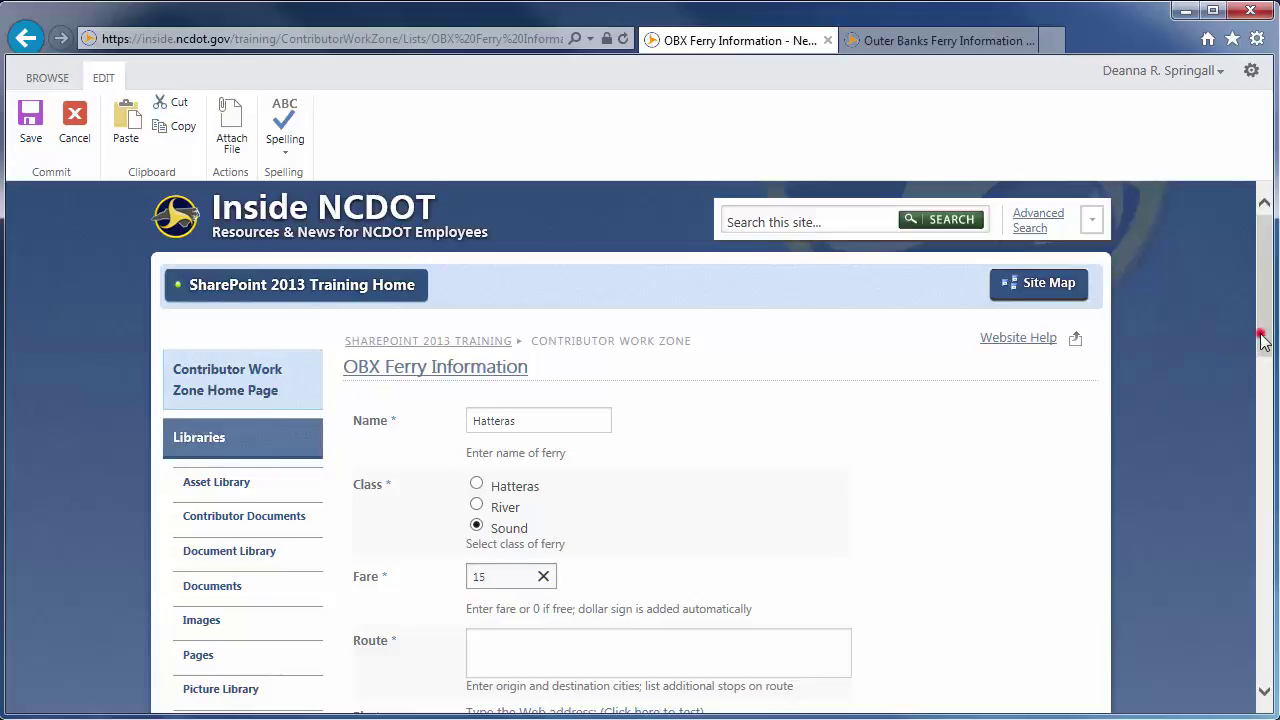
Step: Paste the copied image link as the photo's web address, describe it as Hatteras, and try to save the item
{"action": "left_click_drag", "start_coordinate": [1264, 342], "coordinate": [1265, 418]}
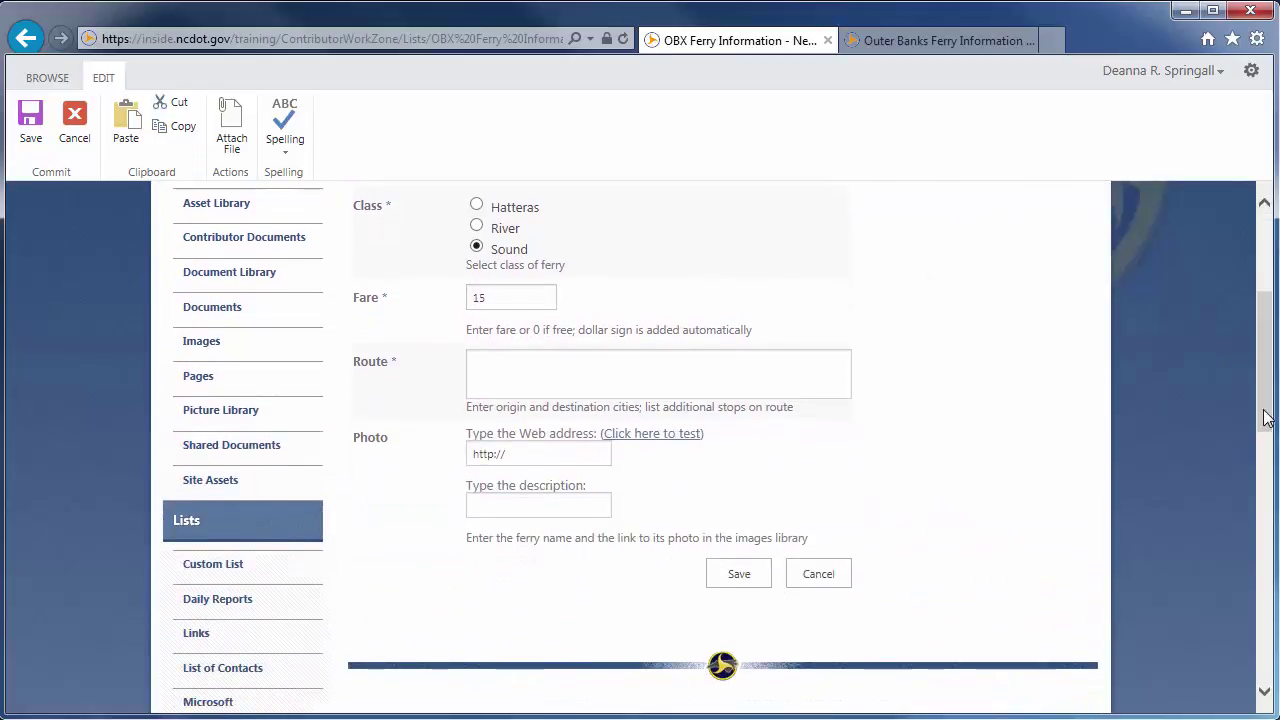
{"action": "left_click", "coordinate": [533, 452]}
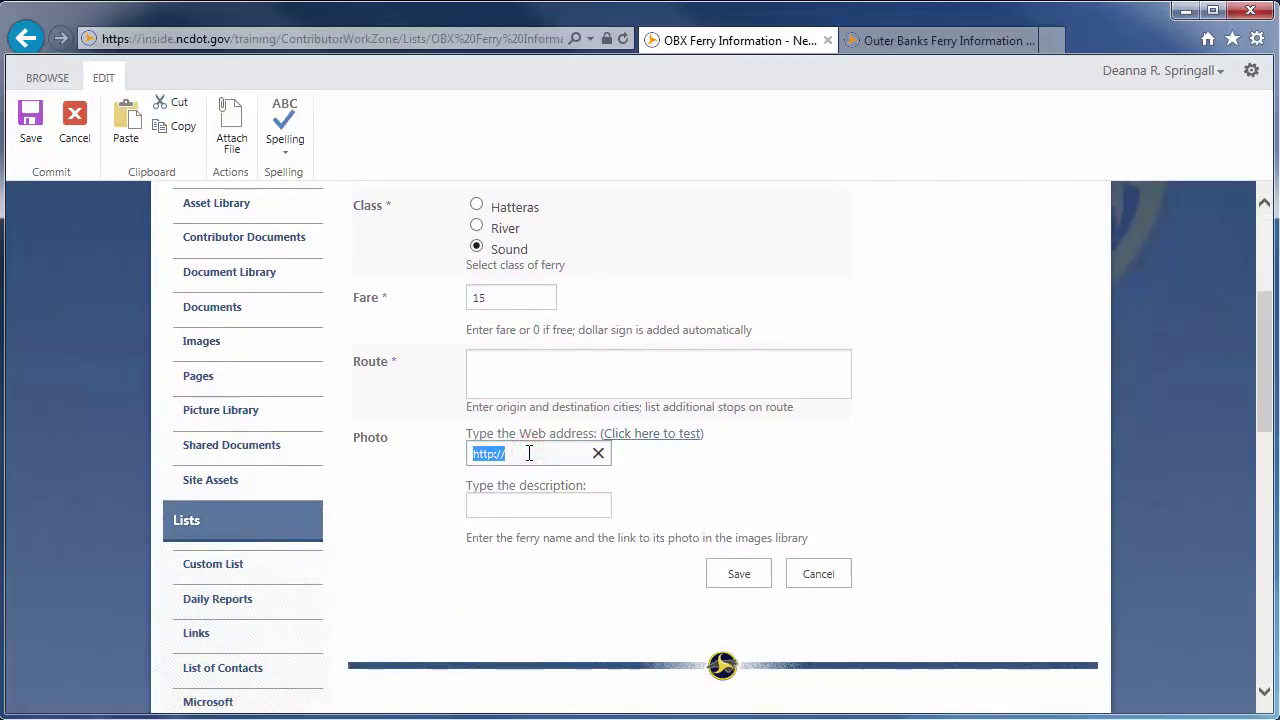
{"action": "key", "text": "ctrl+v"}
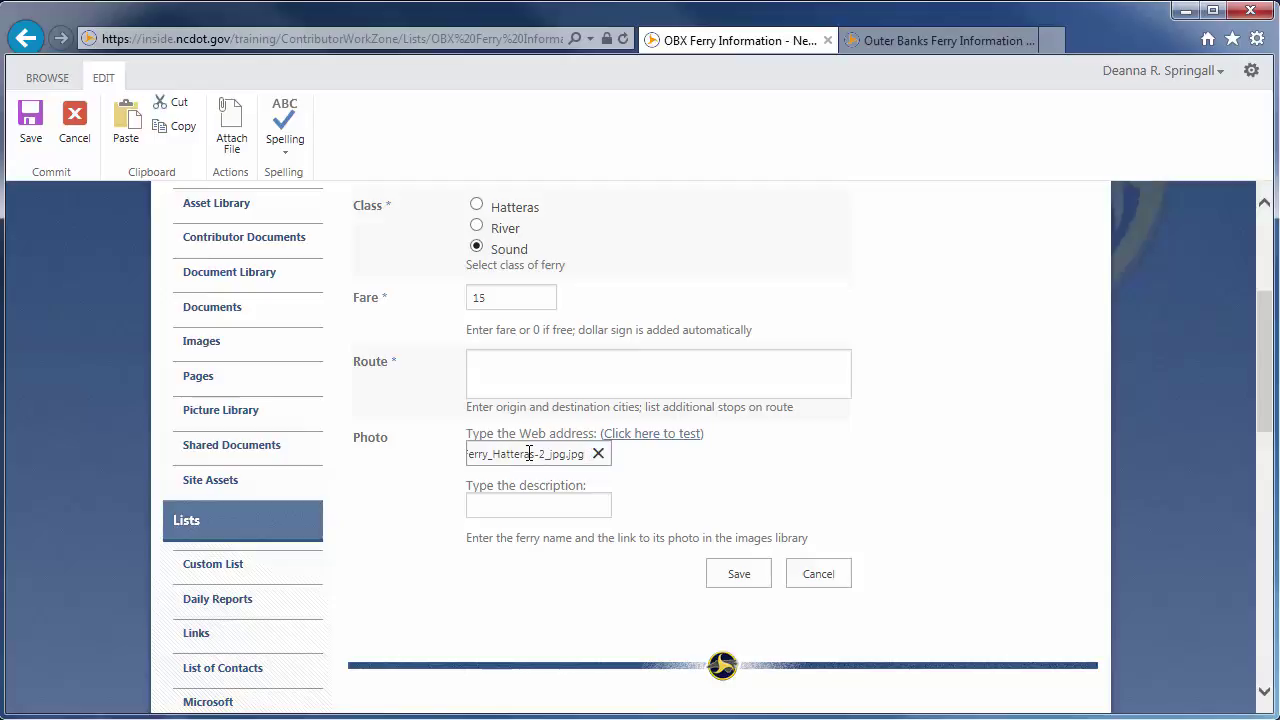
{"action": "left_click", "coordinate": [528, 505]}
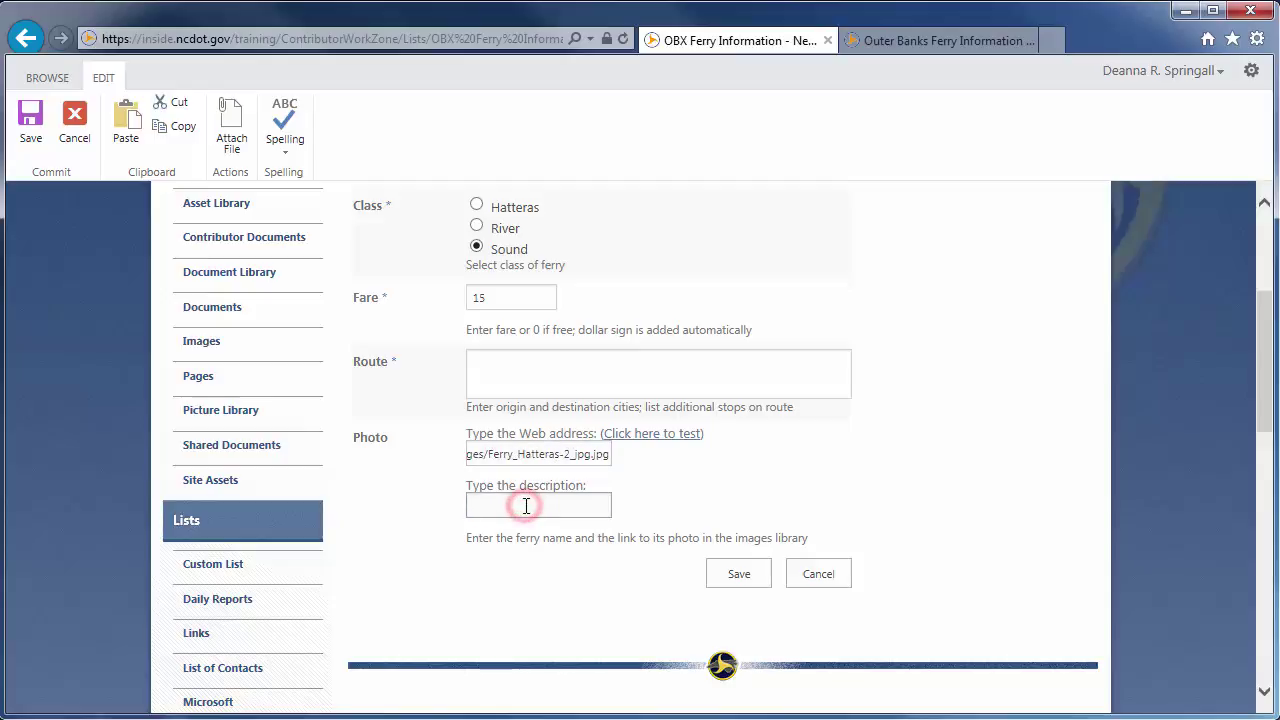
{"action": "type", "text": "Hatteras"}
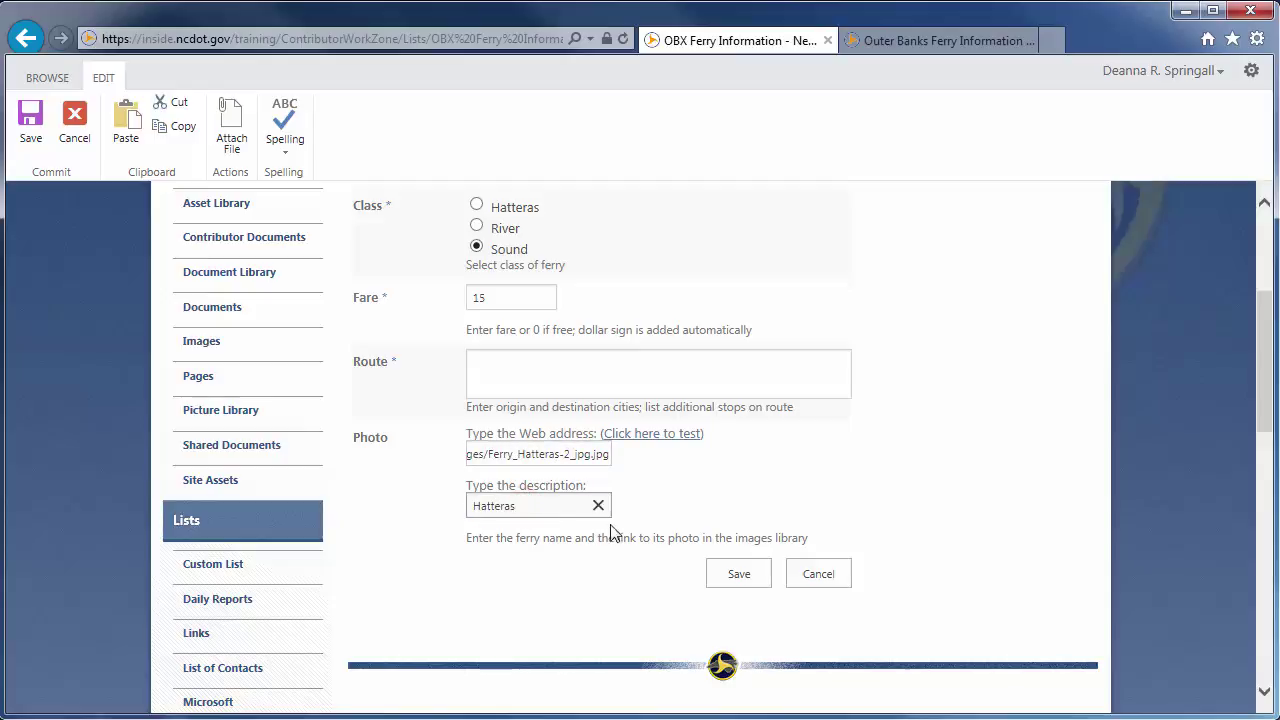
{"action": "left_click", "coordinate": [737, 575]}
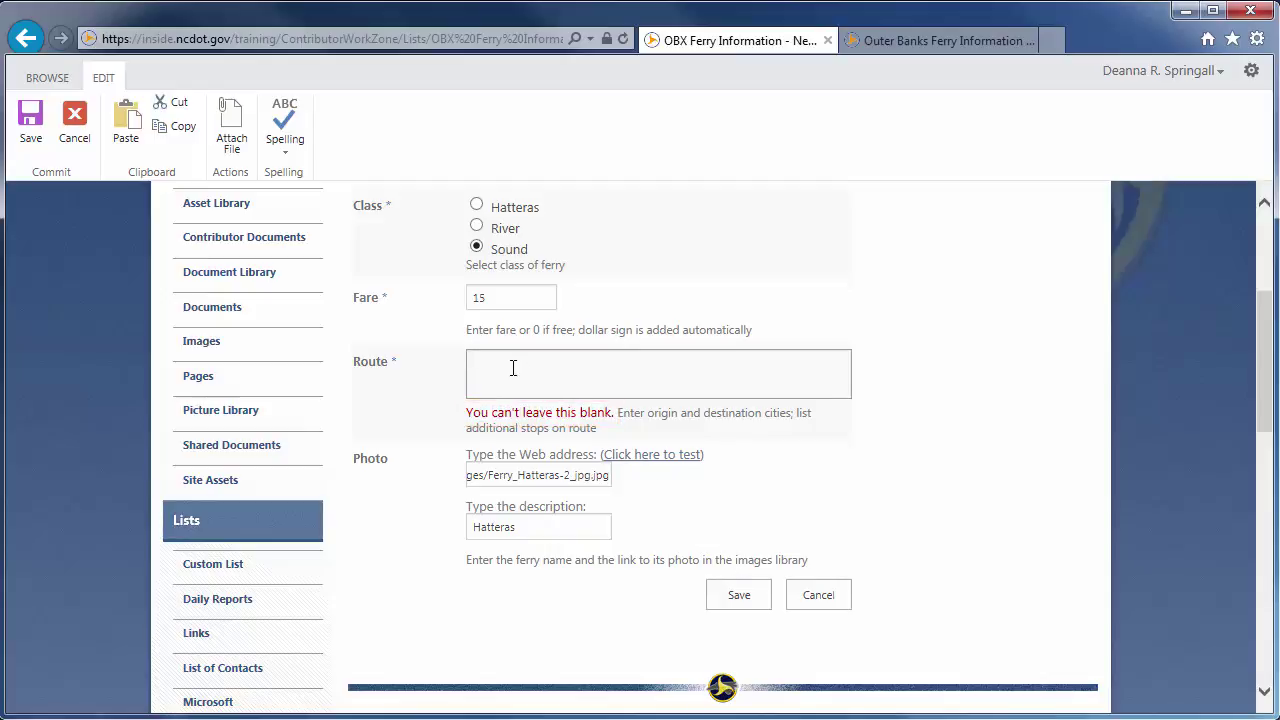
Step: Enter the route "Southport to Fort Fisher, non-stop", shorten the fare to fit the 0.00 to 10.00 limit, and save the item
{"action": "type", "text": "Southport to Fort Fisher, non-stop"}
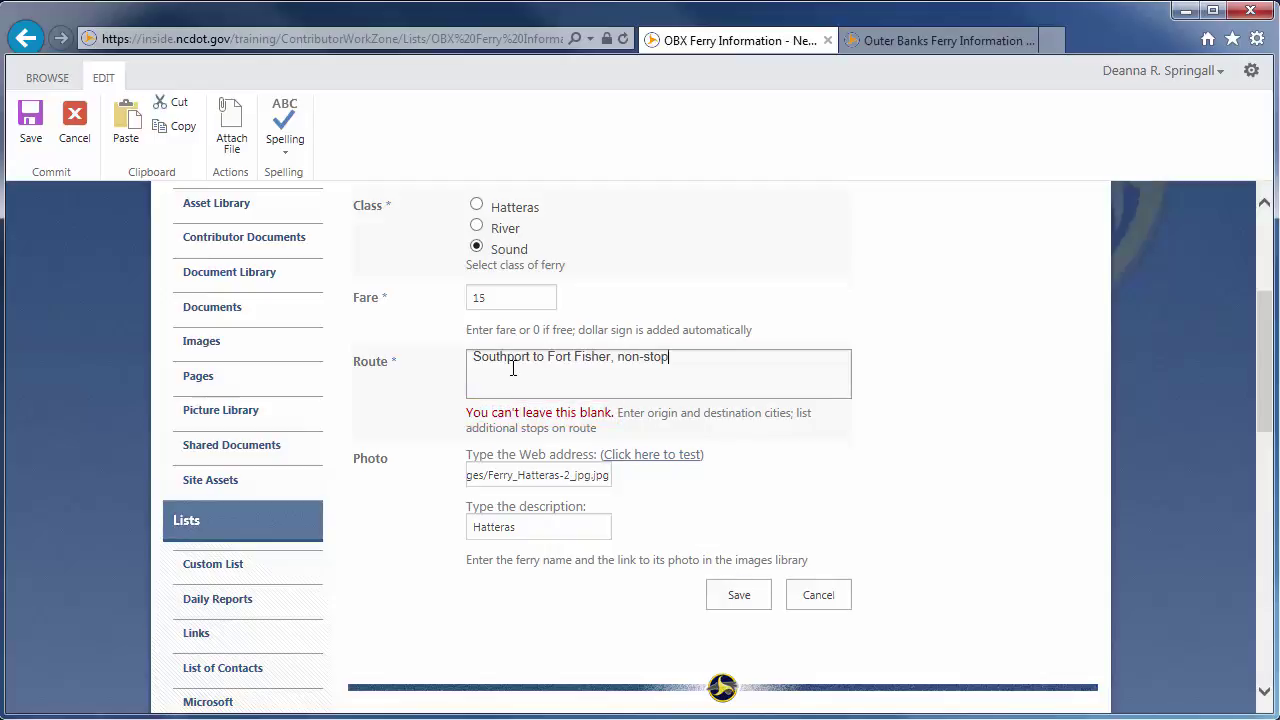
{"action": "left_click", "coordinate": [738, 597]}
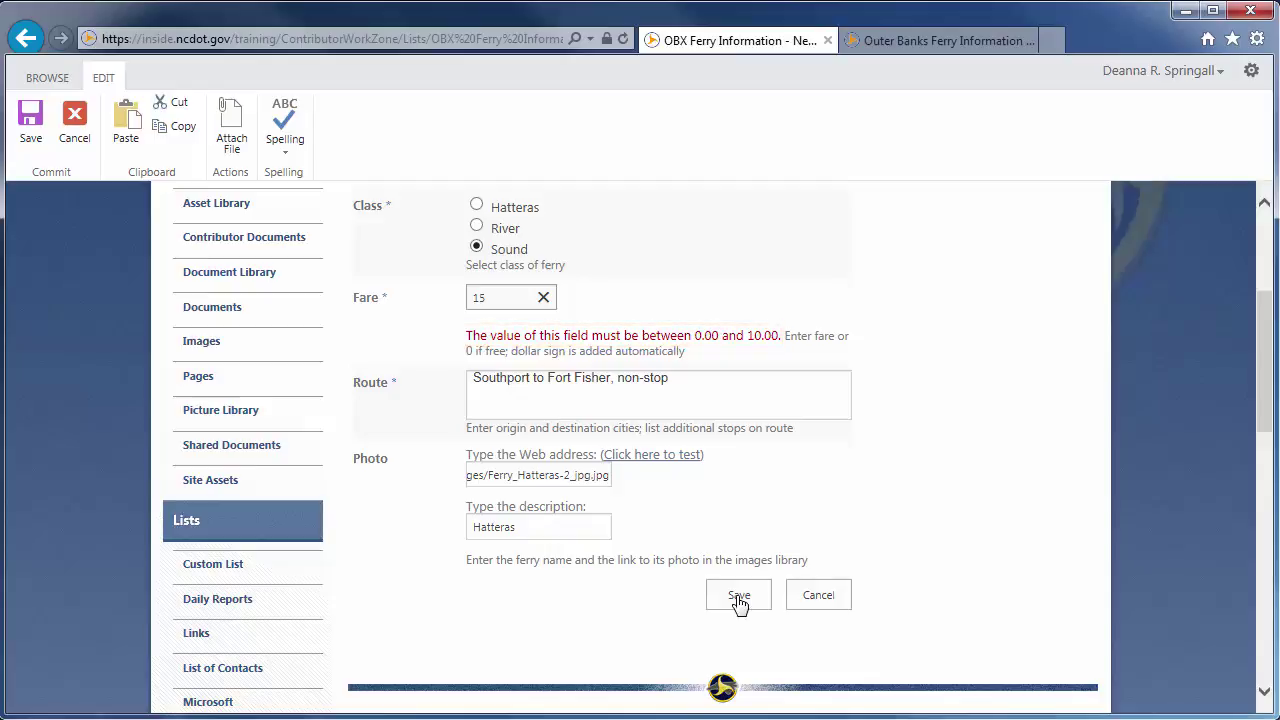
{"action": "key", "text": "BackSpace"}
{"action": "left_click", "coordinate": [739, 597]}
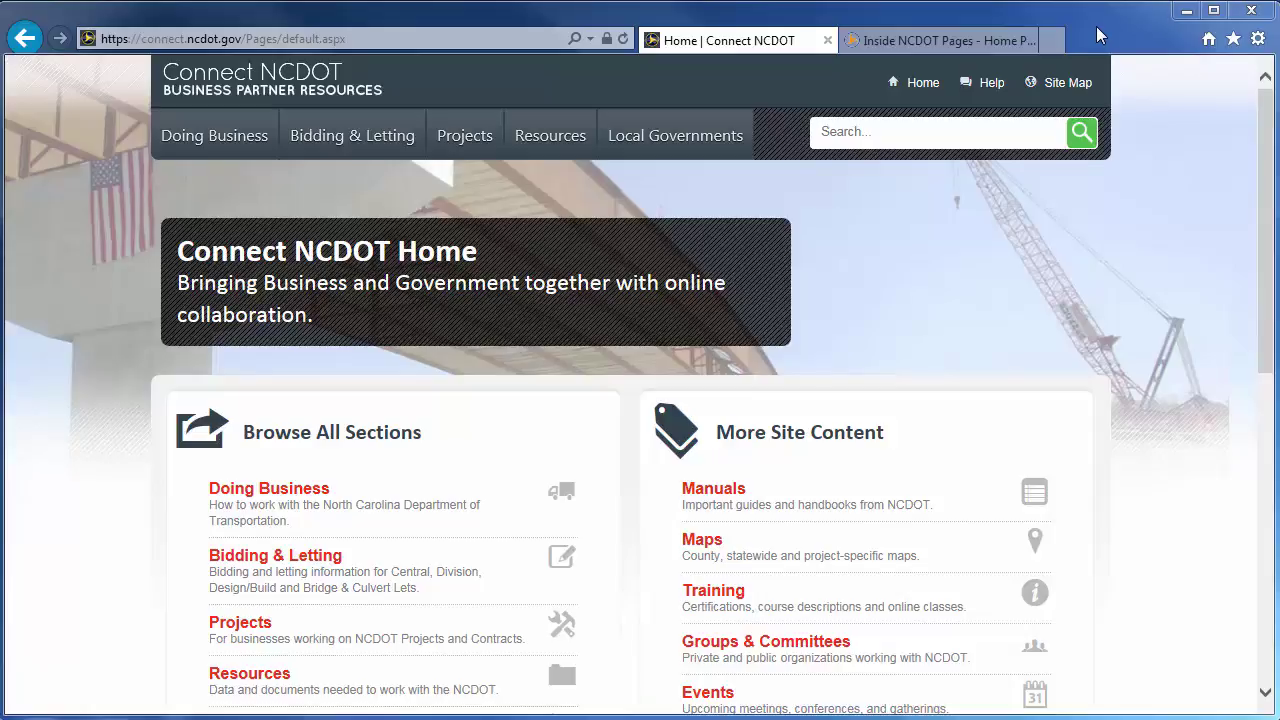
Step: Open SharePoint Help from Connect NCDOT's help page, and locate the Website Help link in the Inside NCDOT home page footer
{"action": "left_click", "coordinate": [1000, 82]}
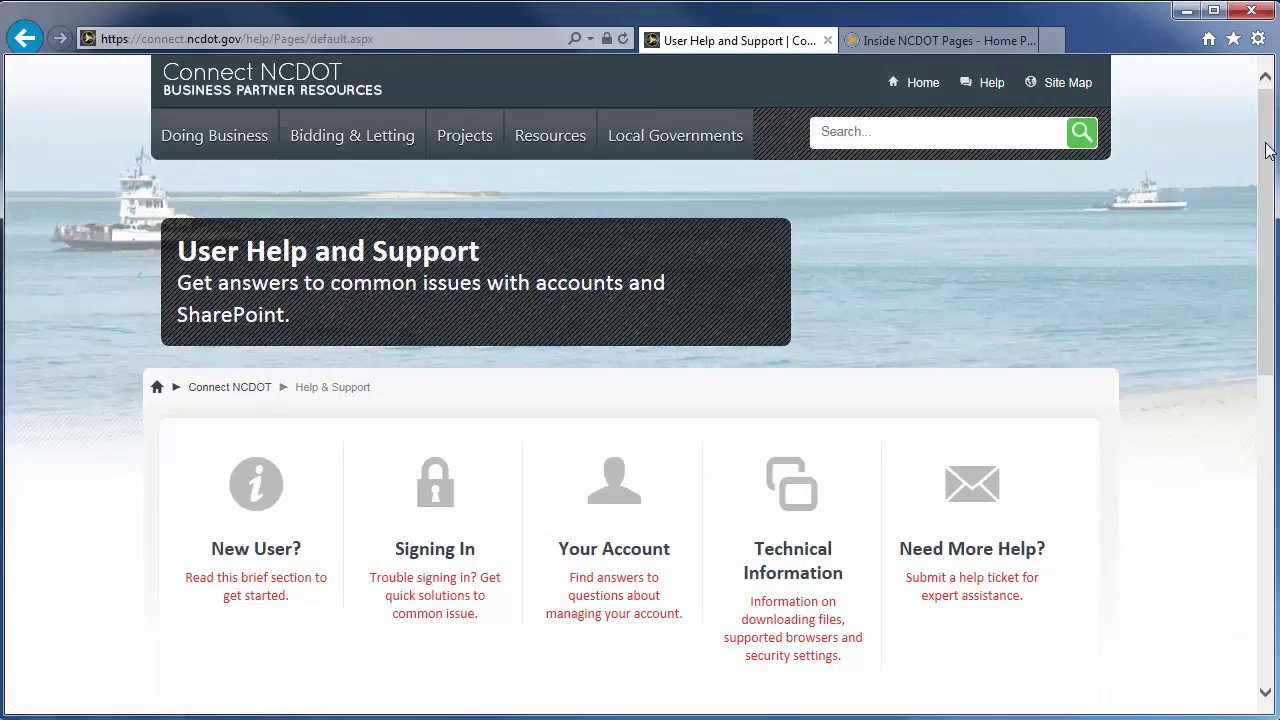
{"action": "left_click_drag", "start_coordinate": [1265, 150], "coordinate": [1268, 340]}
{"action": "left_click", "coordinate": [272, 418]}
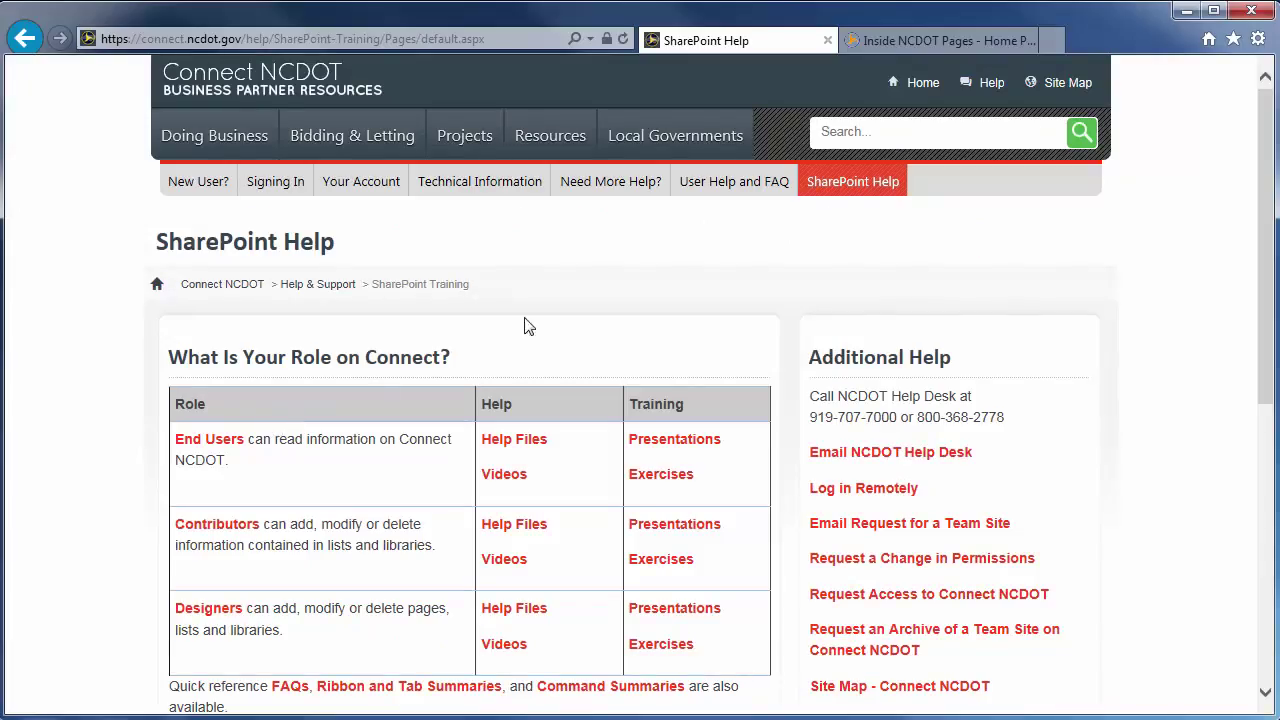
{"action": "left_click", "coordinate": [911, 41]}
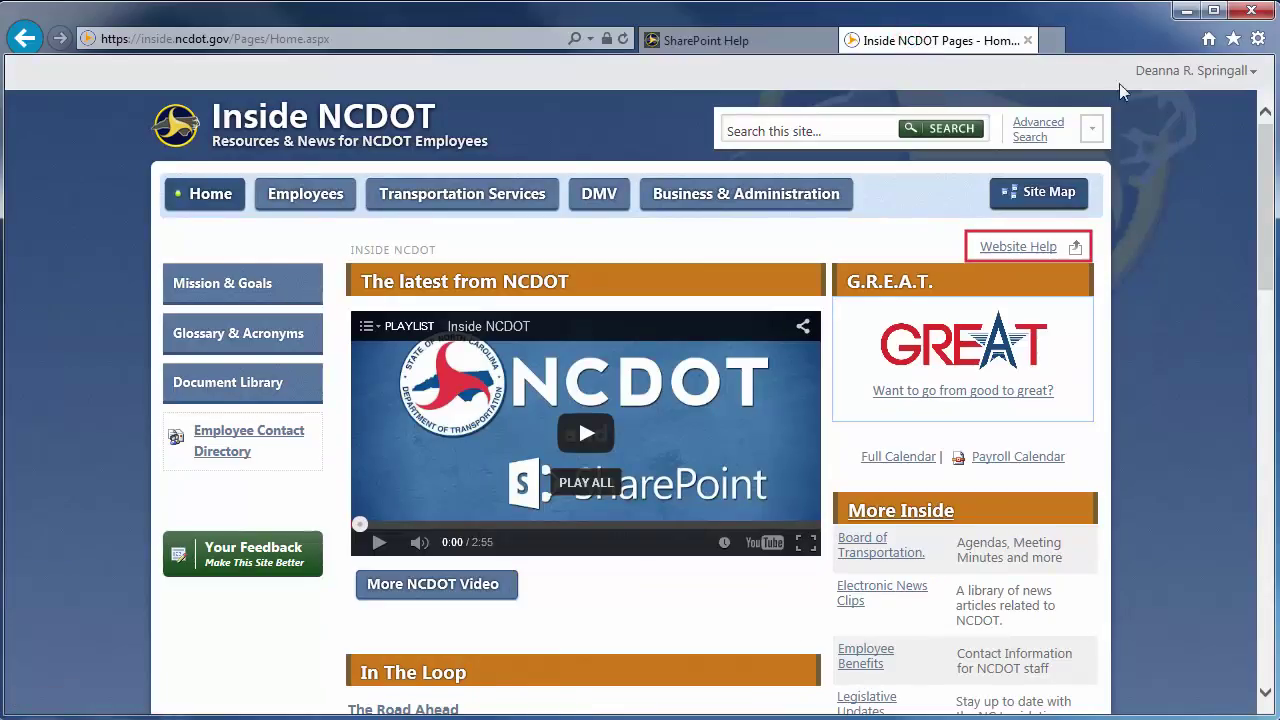
{"action": "left_click_drag", "start_coordinate": [1265, 130], "coordinate": [1273, 527]}
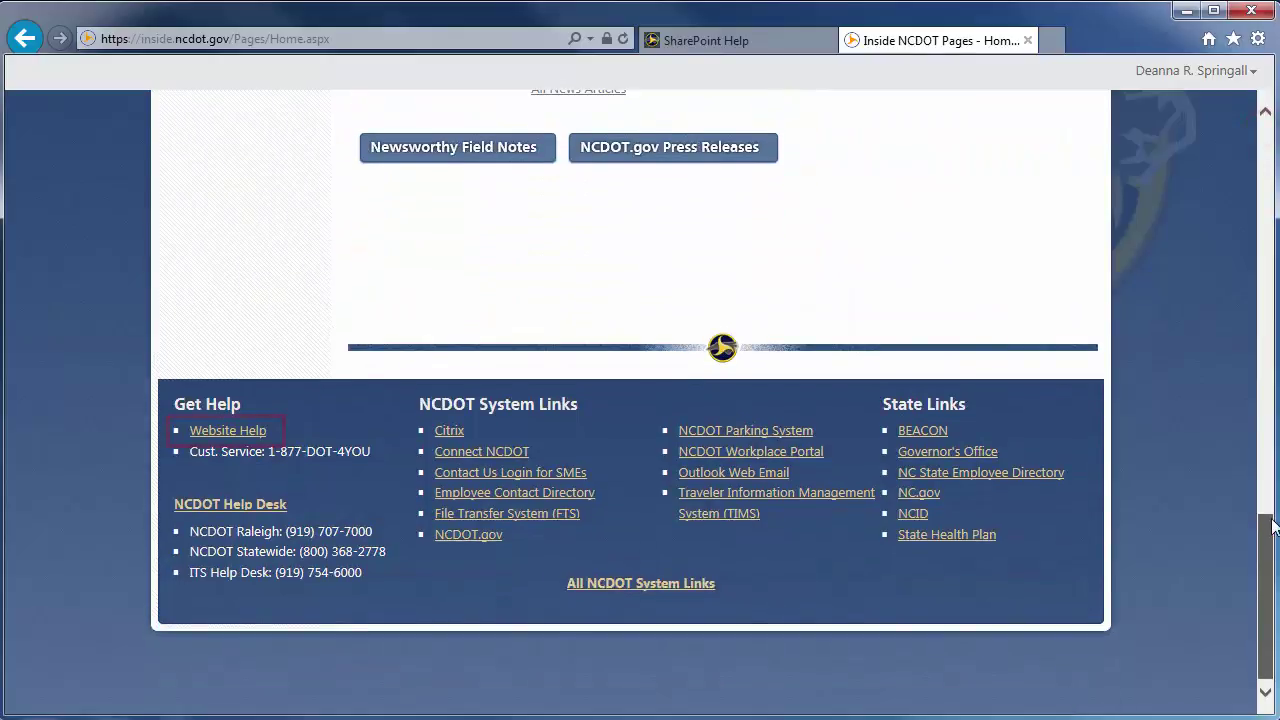